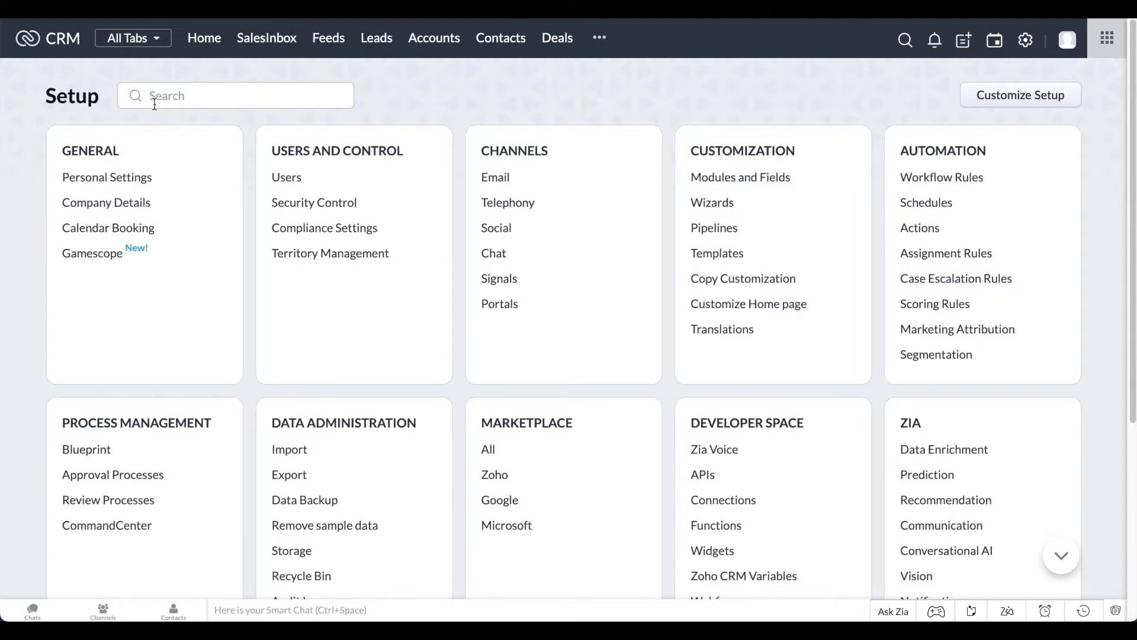
- Start a search of the Zoho CRM Setup options
click(155, 104)
- Find Formstack Documents for Zoho CRM in the Marketplace via a Setup search for 'Mark'
text(Mark)
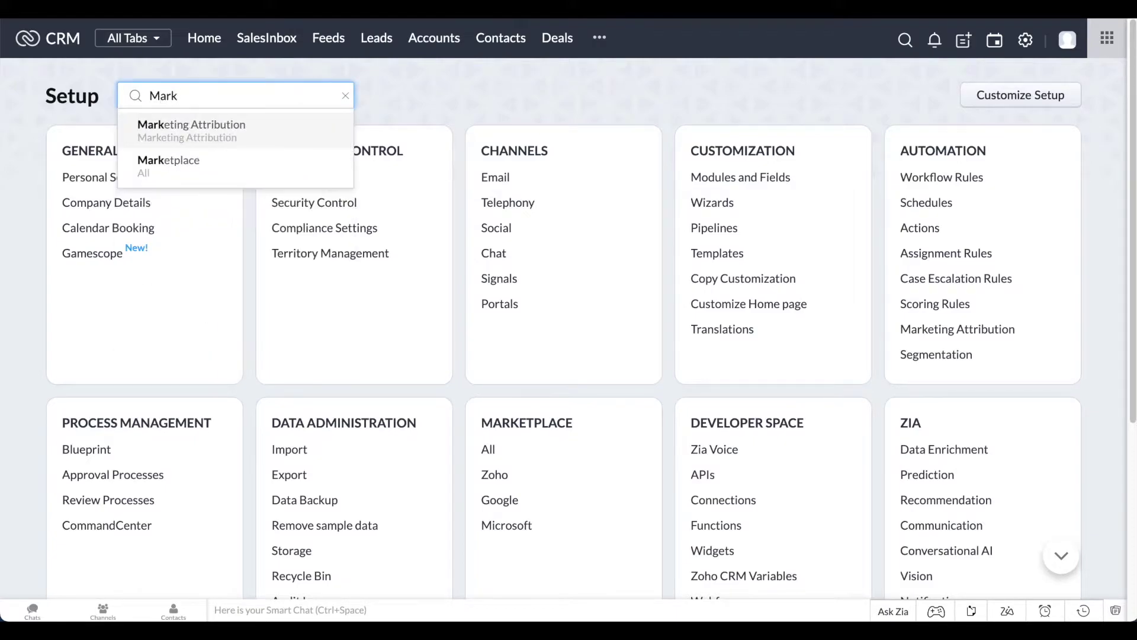
click(148, 163)
click(980, 170)
text(Formstack Documents)
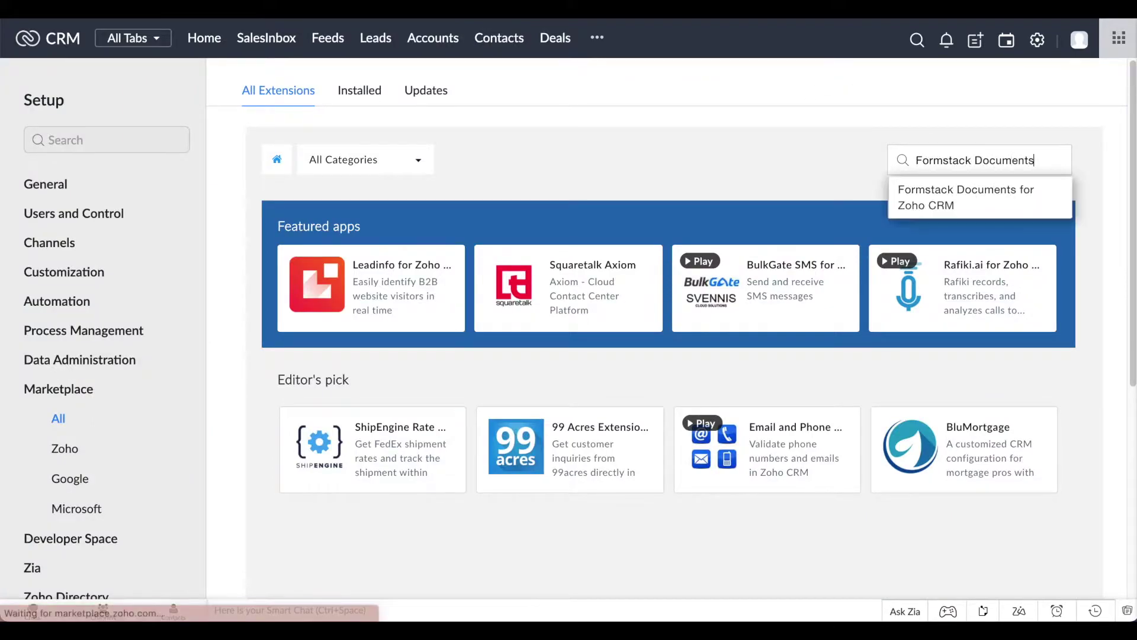
click(973, 185)
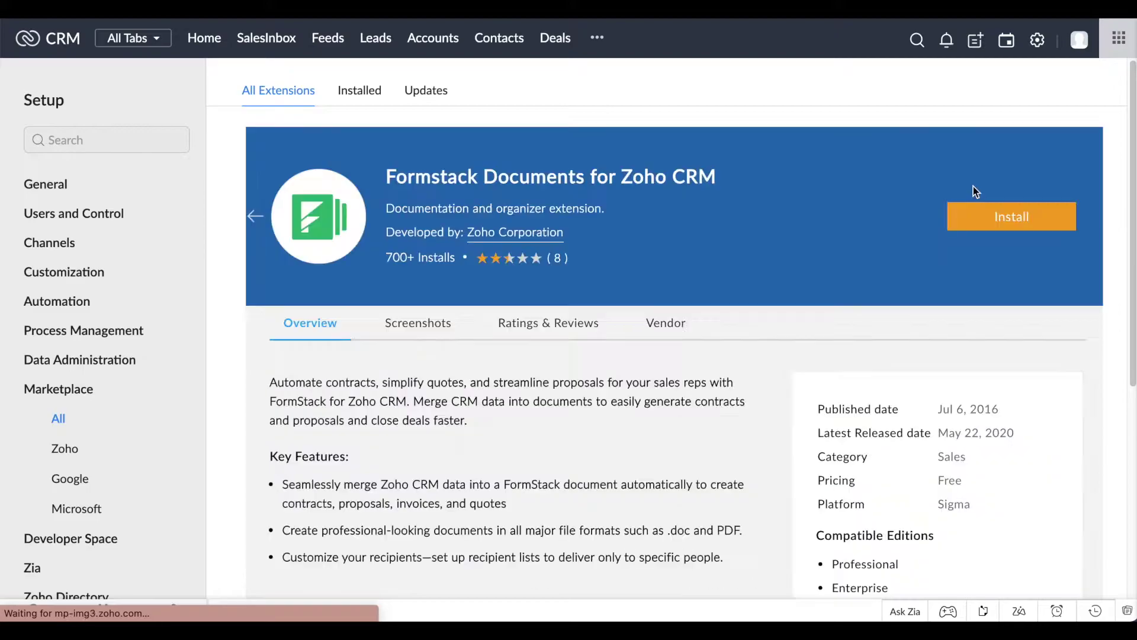
- Install Formstack Documents for admins only, accepting the terms and both consents
click(1002, 220)
scroll(824, 436, down, 5)
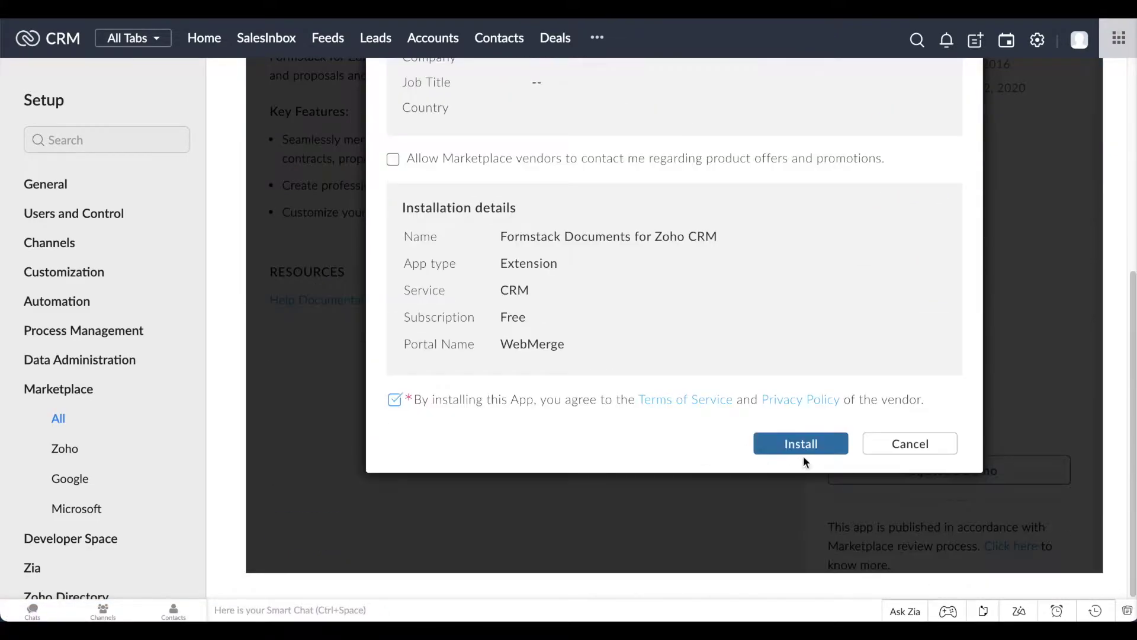
click(803, 449)
click(376, 453)
click(376, 484)
click(663, 550)
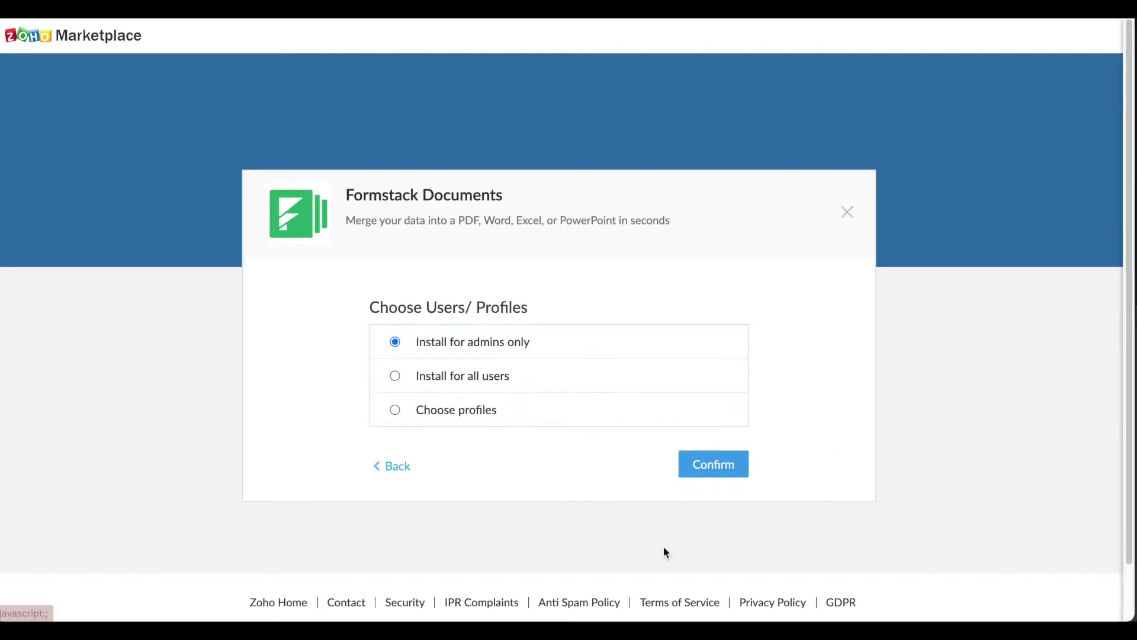
click(693, 465)
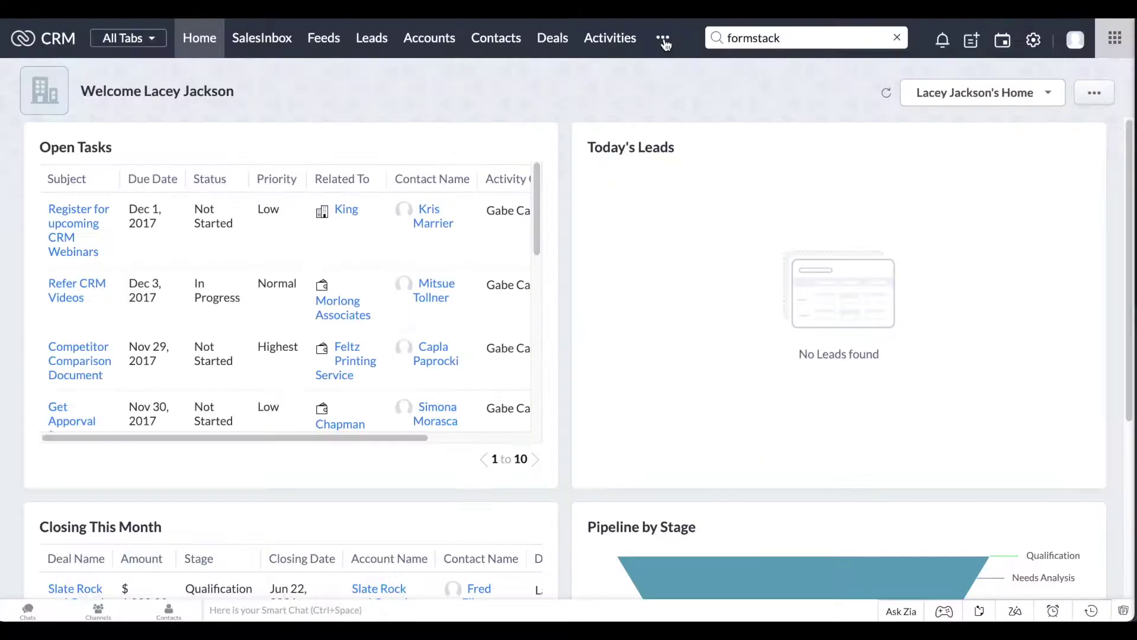
- Go to the Formstack Settings module from the extra modules list
click(665, 43)
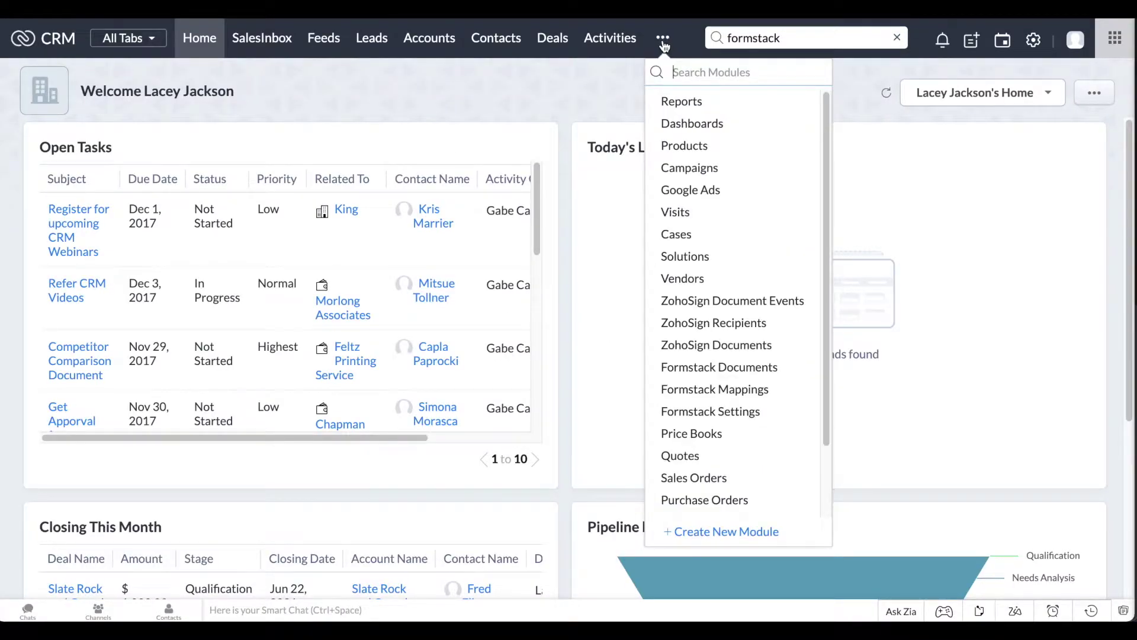
text(fom)
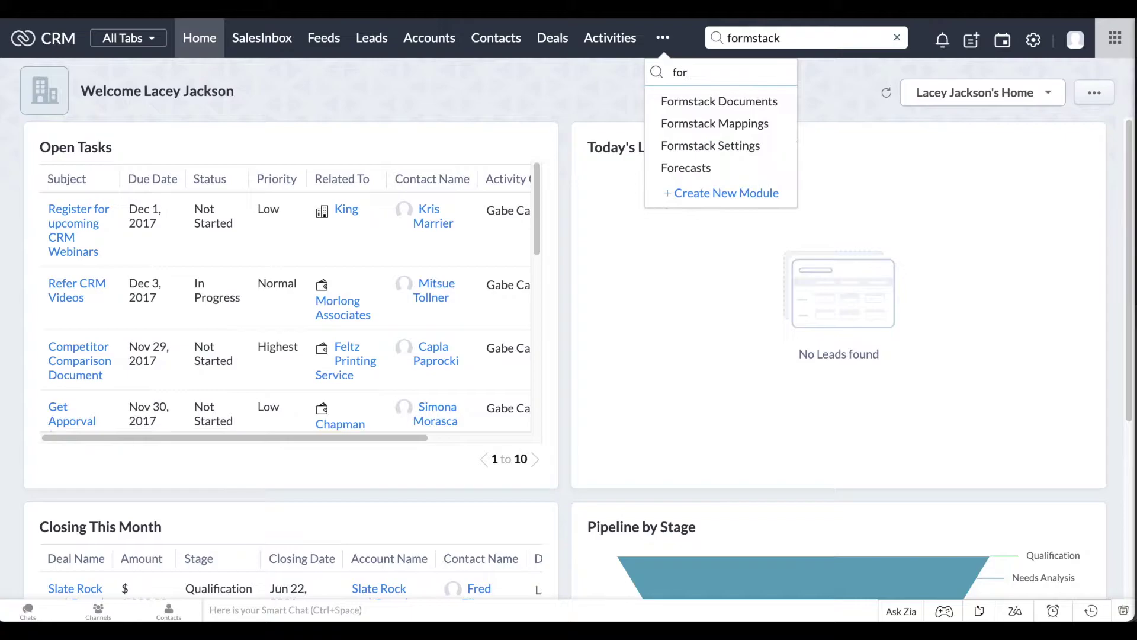
click(692, 144)
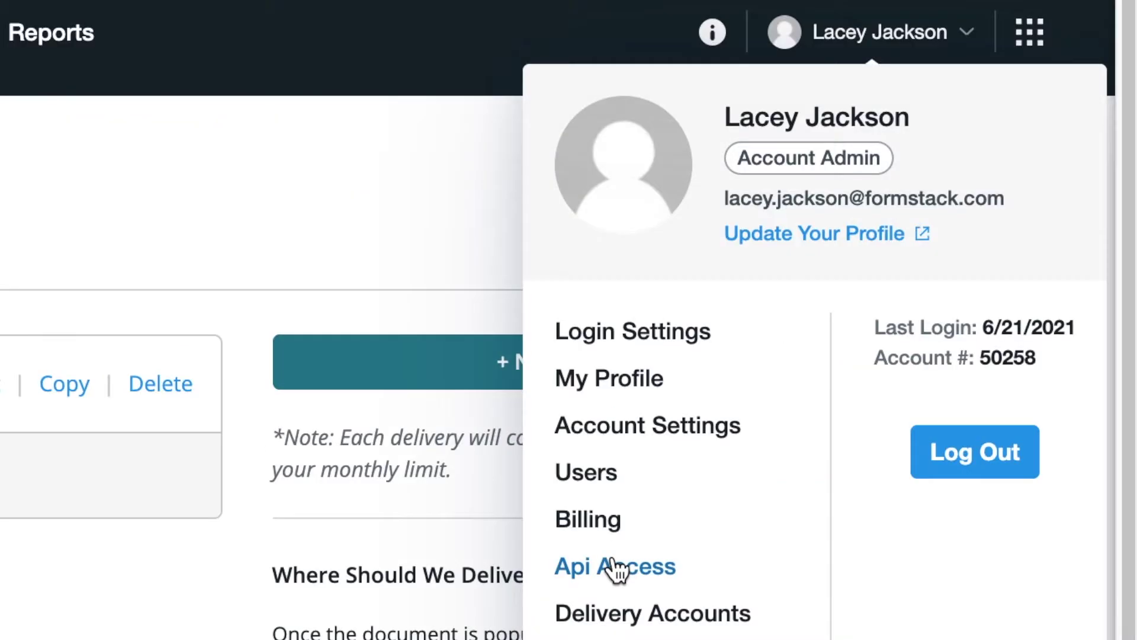
- Create a new Formstack Documents API key named 'Zoho CRM'
click(616, 568)
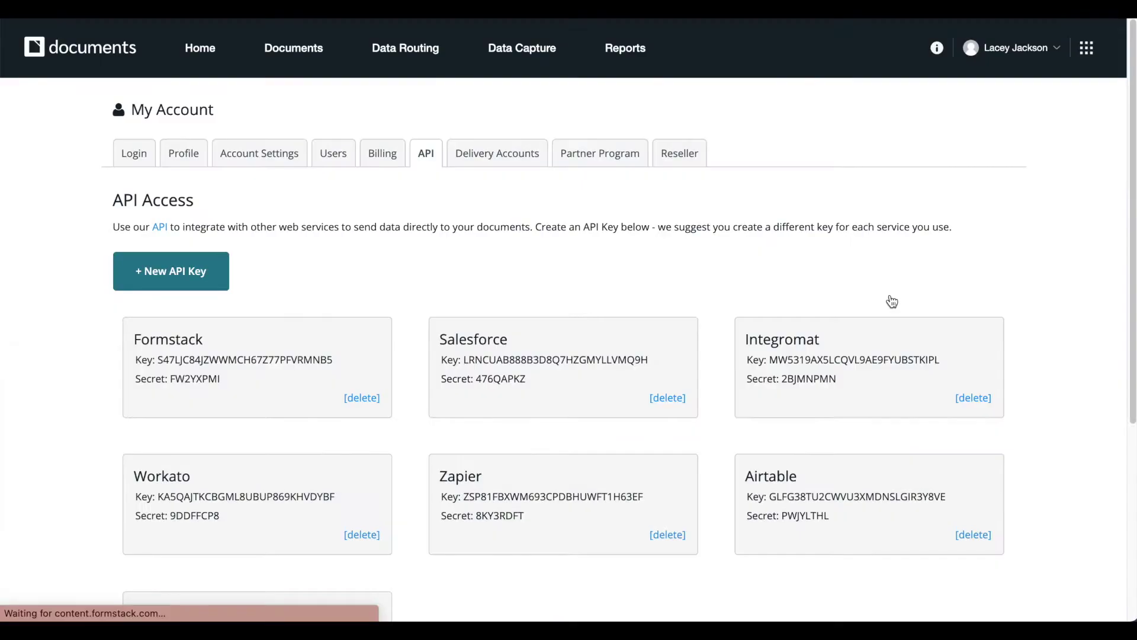
click(213, 273)
click(368, 225)
text(Zoho CRM)
click(602, 284)
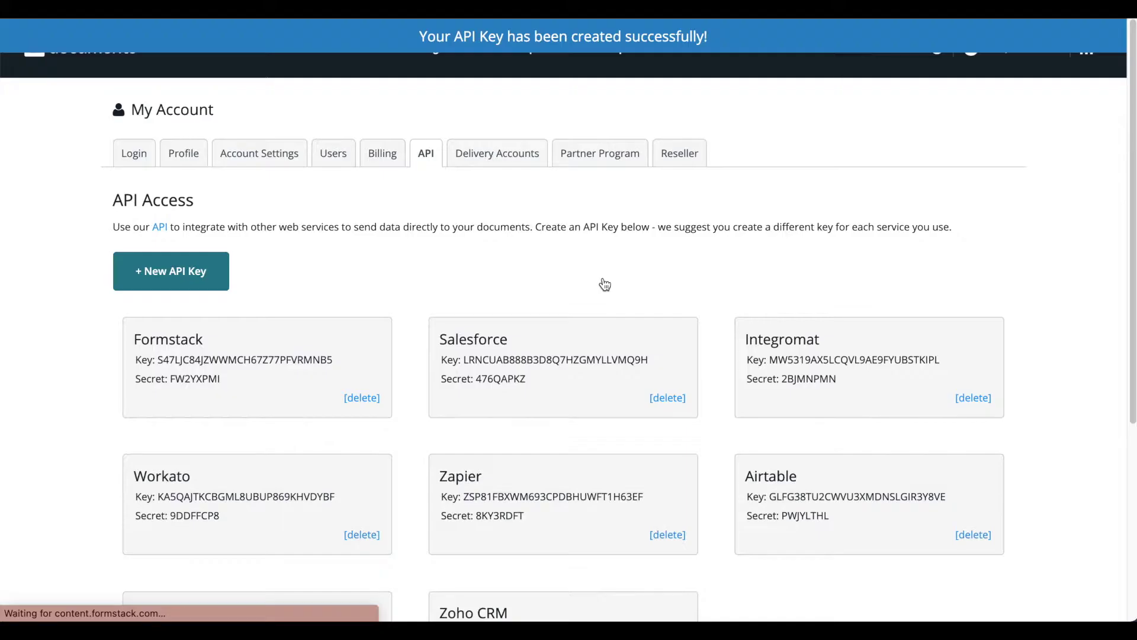
- Paste the API key and secret into Formstack Settings and authorize the connection
scroll(651, 339, down, 5)
drag(651, 338, 466, 346)
key(ctrl+c)
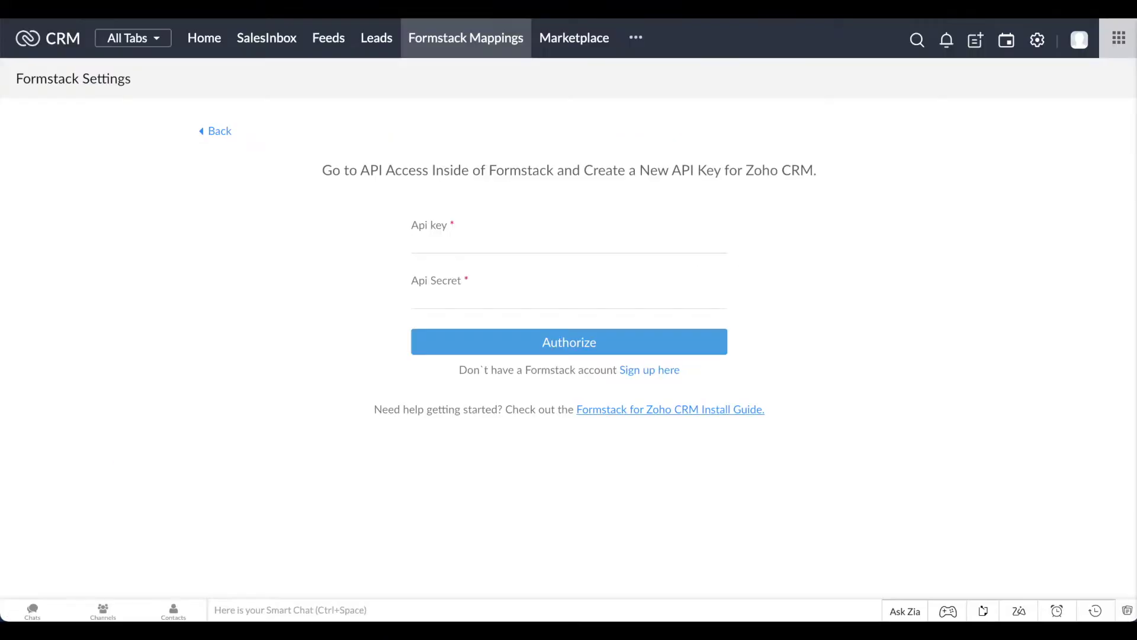
click(466, 245)
key(ctrl+v)
click(439, 297)
key(ctrl+v)
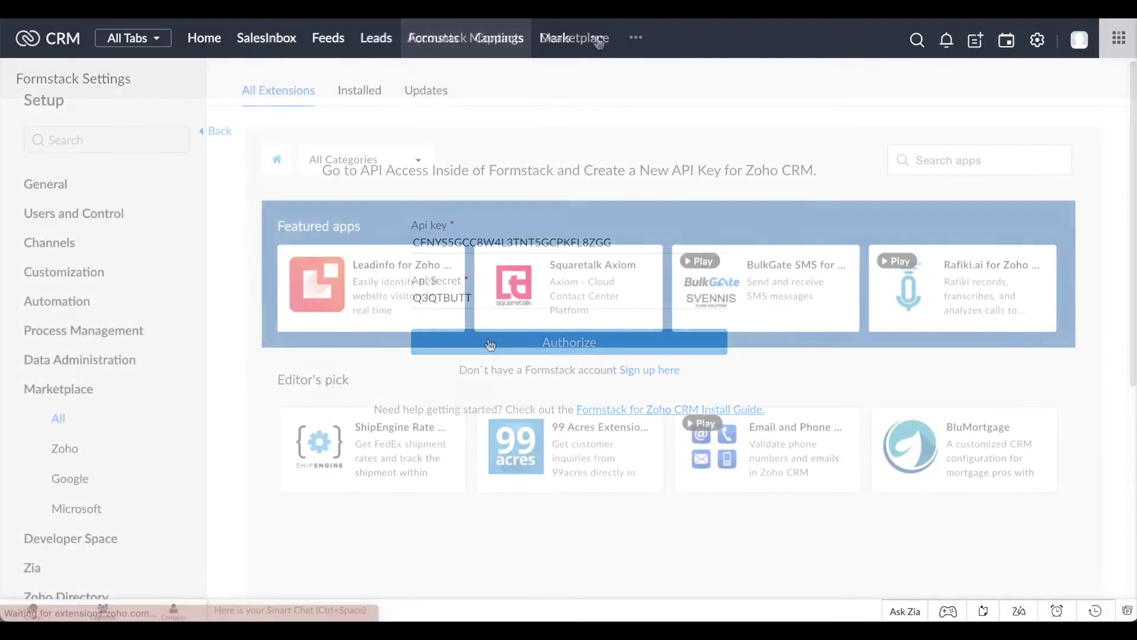
click(597, 37)
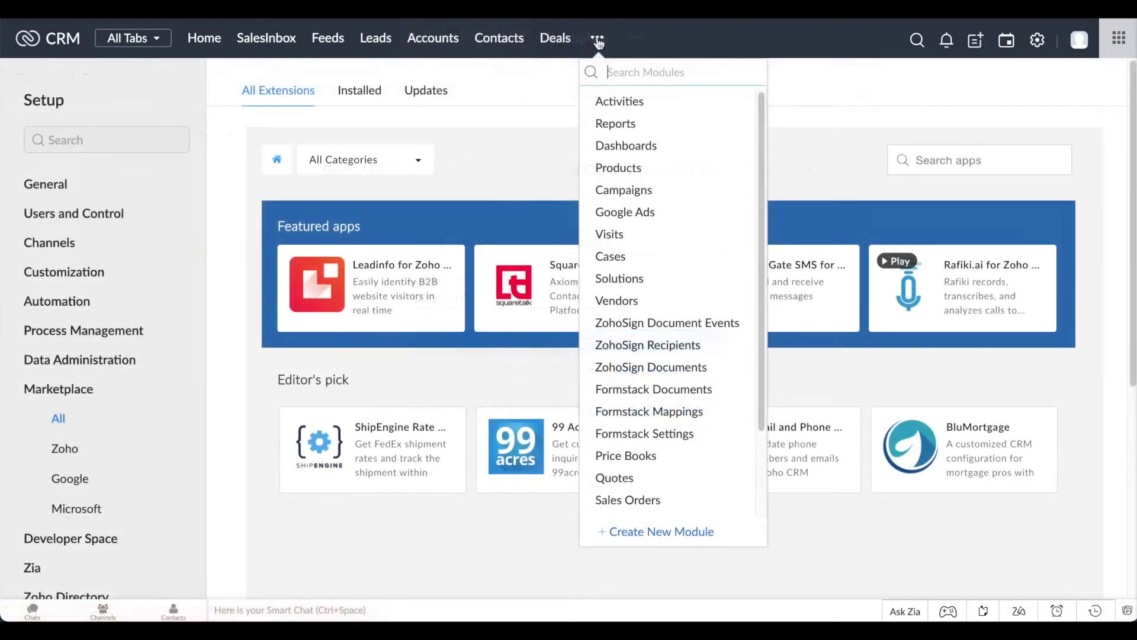
- Start a new Formstack document named 'Customer Contract'
click(724, 394)
click(271, 204)
click(389, 314)
text(Customer C)
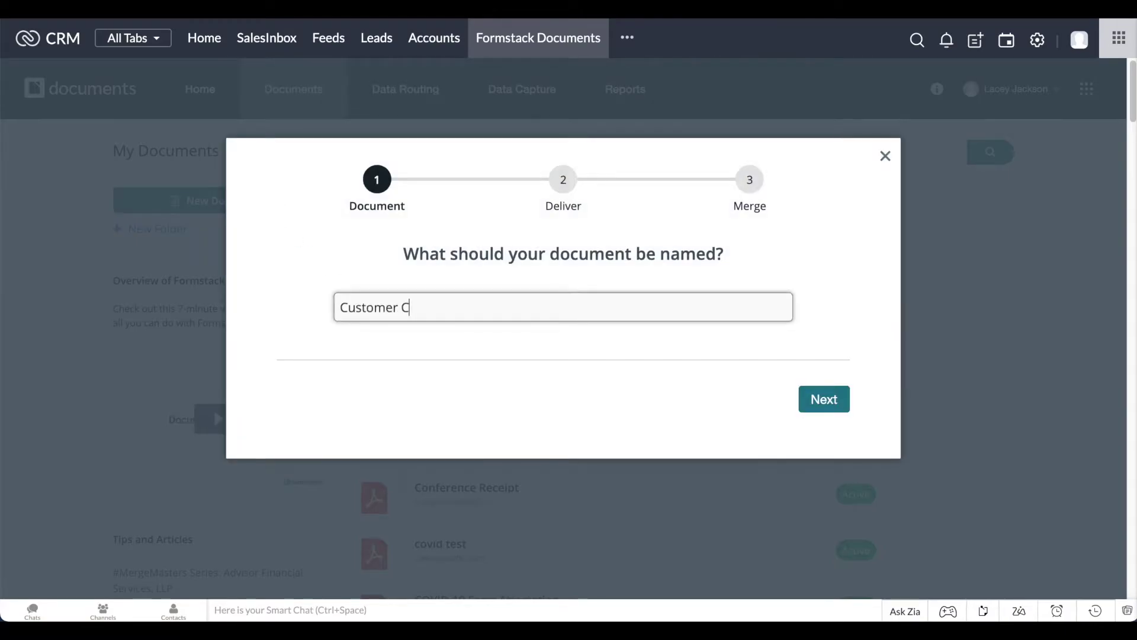
key(Return)
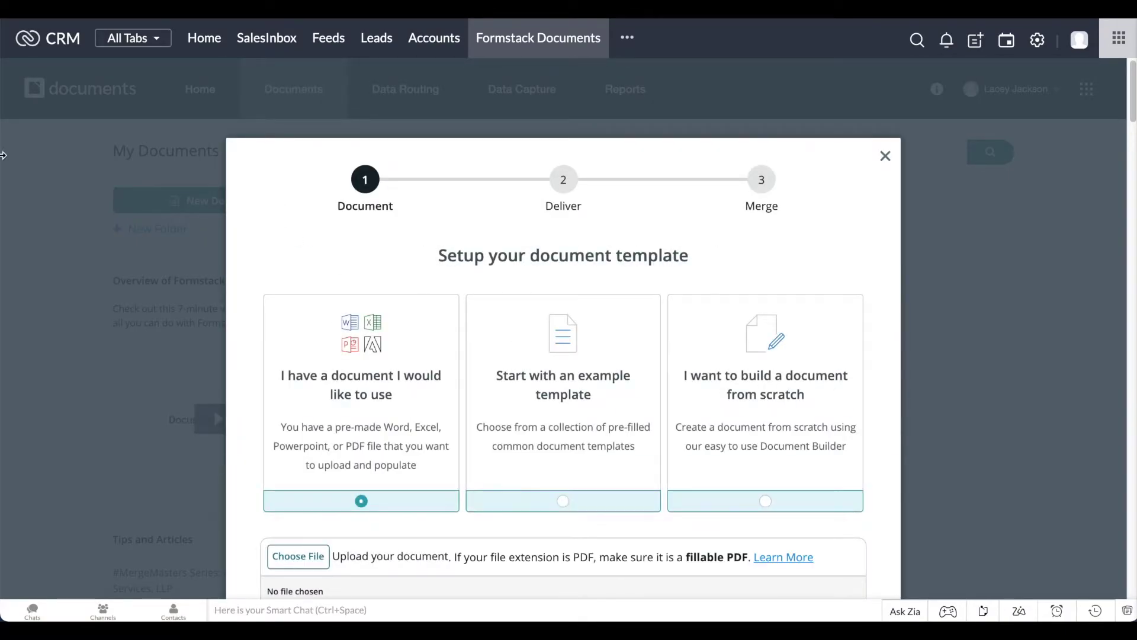
- Build the document from scratch, integrated with an external service, and finish creating it
scroll(3, 156, down, 2)
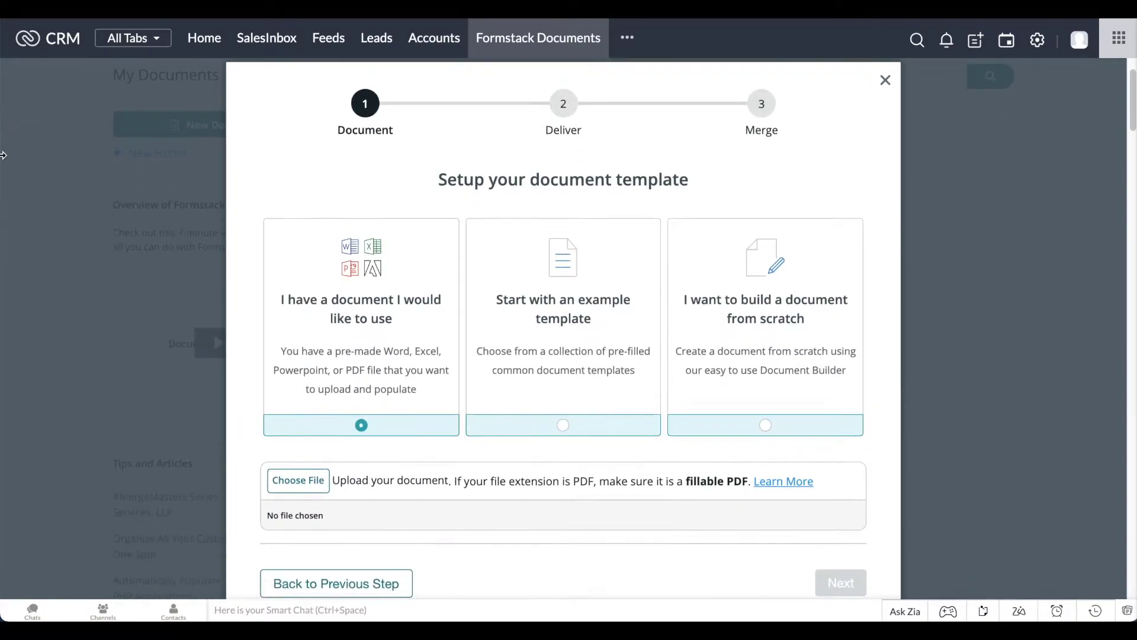
click(565, 379)
click(556, 474)
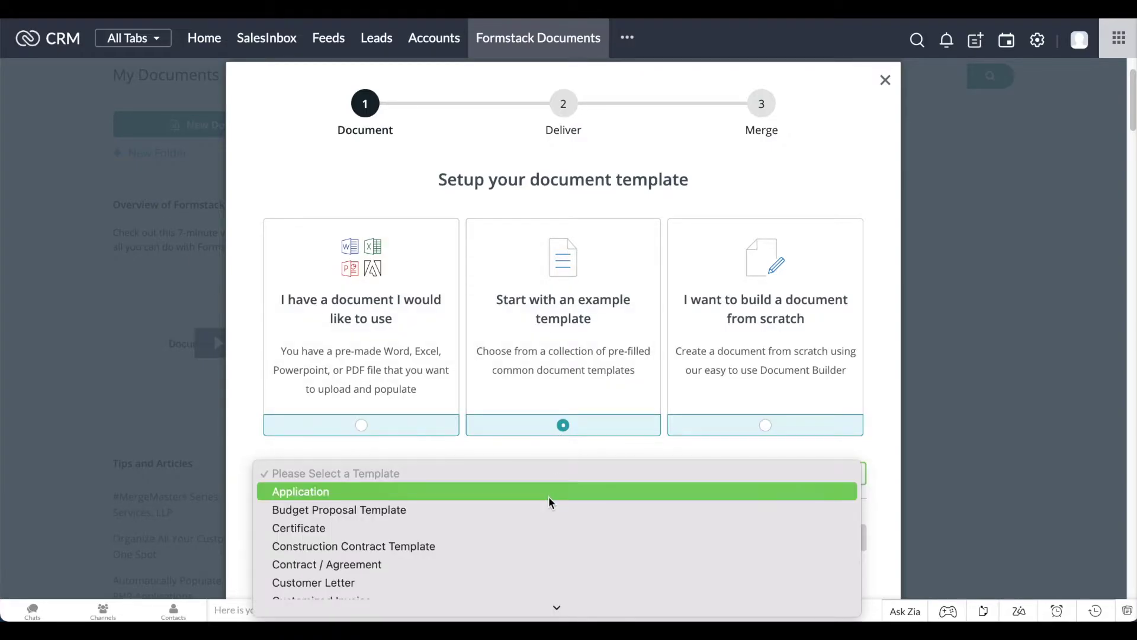
scroll(549, 497, down, 2)
click(663, 201)
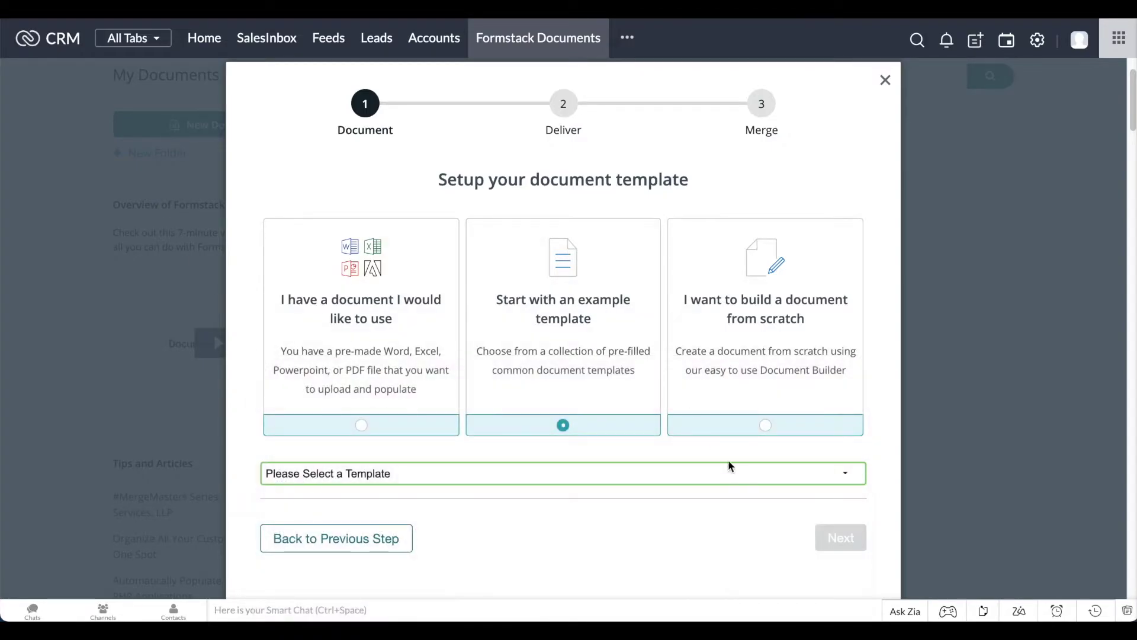
click(782, 429)
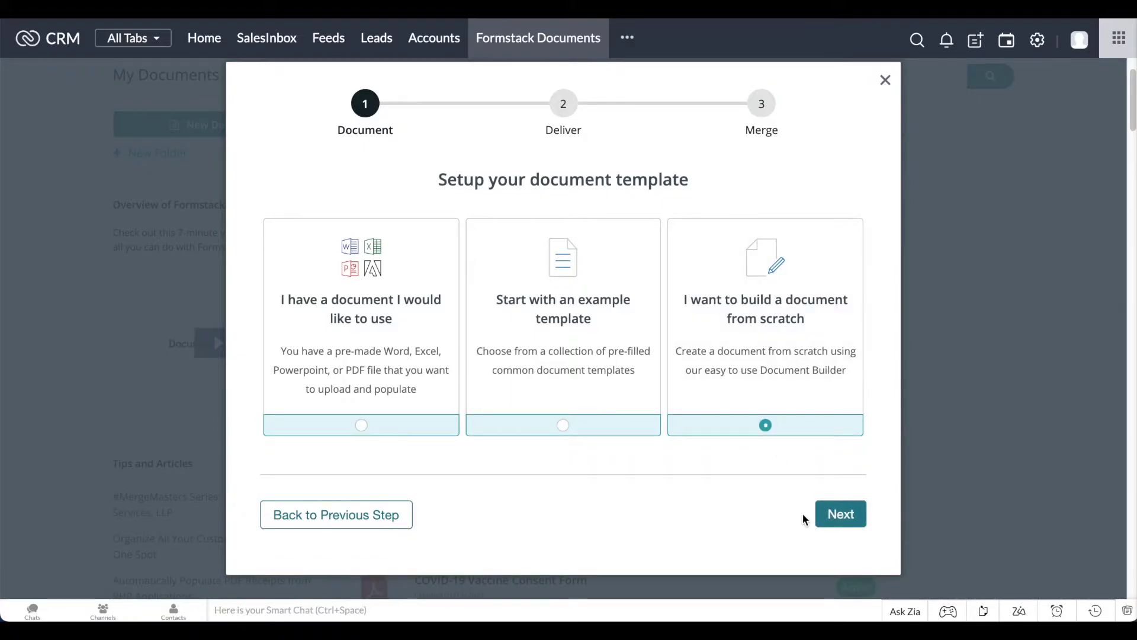
click(829, 518)
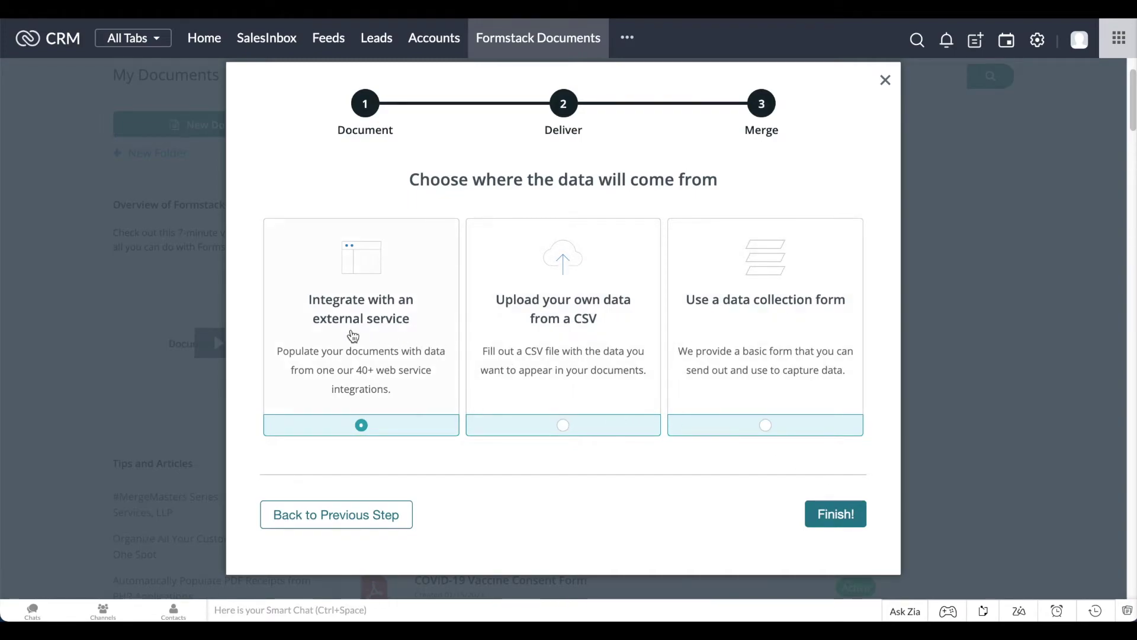
click(831, 515)
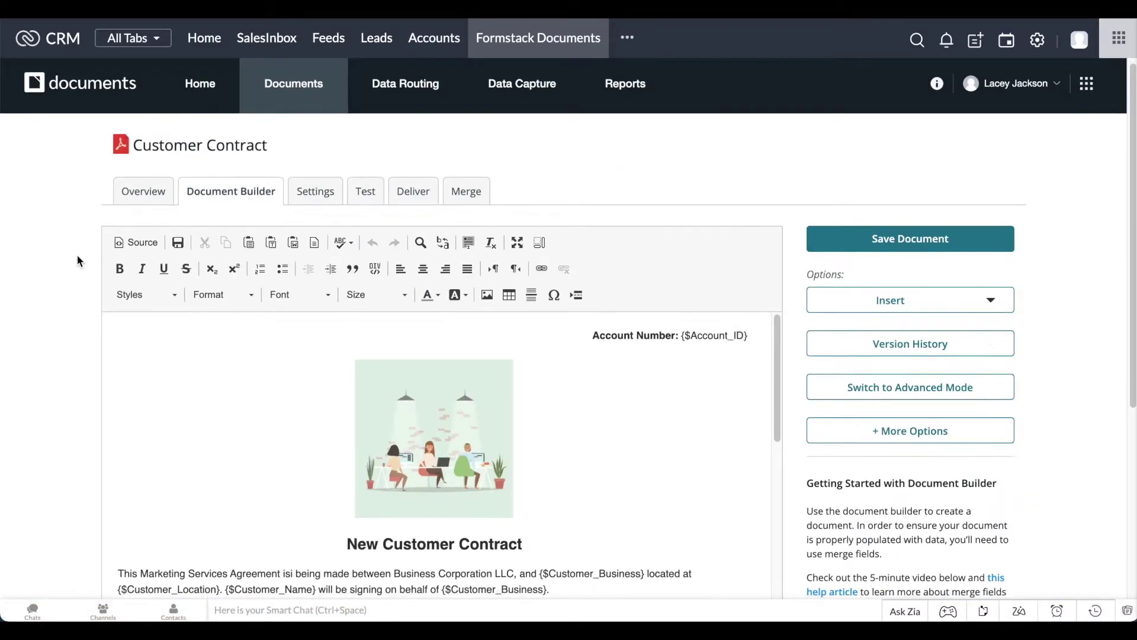
- Insert a Formstack Sign signature tag for signer1 above the signature line
scroll(77, 257, down, 1)
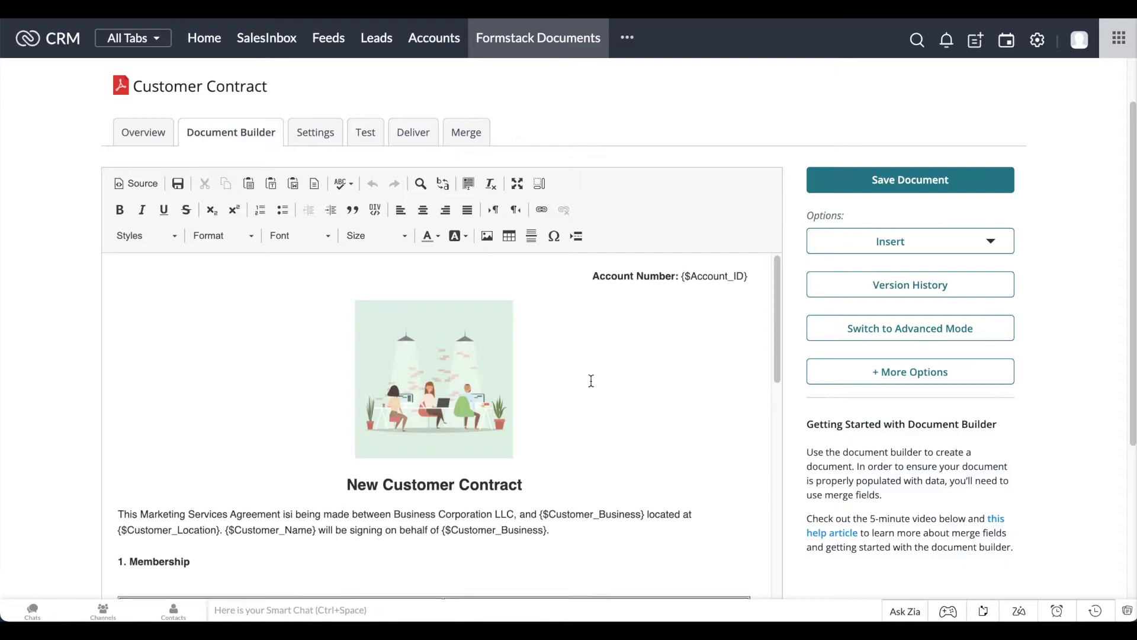
scroll(592, 381, down, 2)
scroll(591, 381, down, 4)
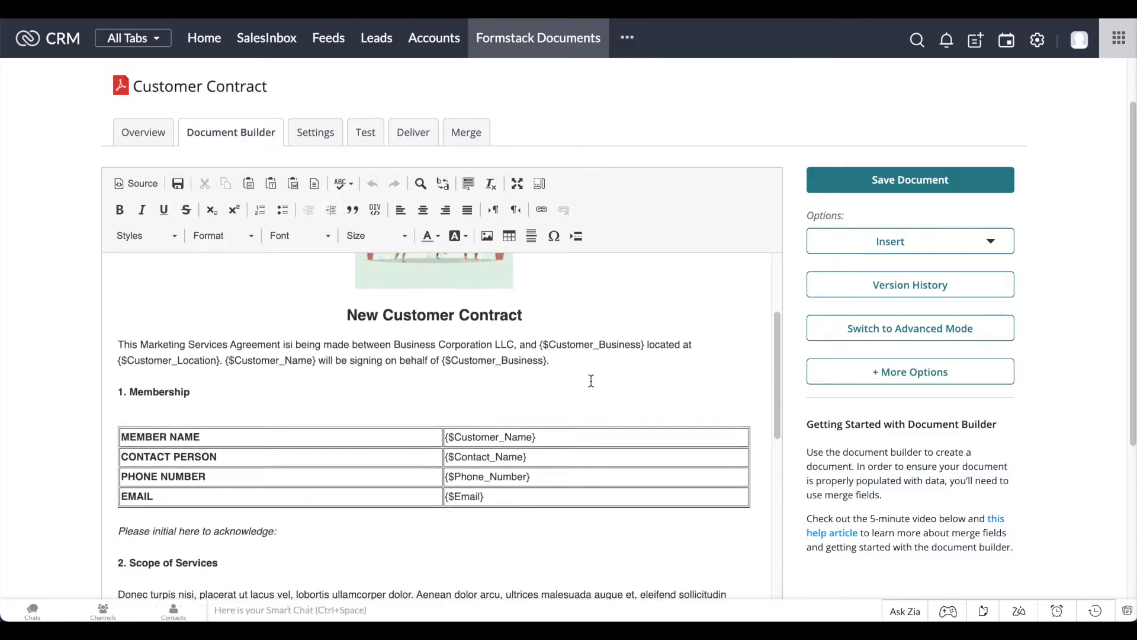
scroll(591, 380, down, 7)
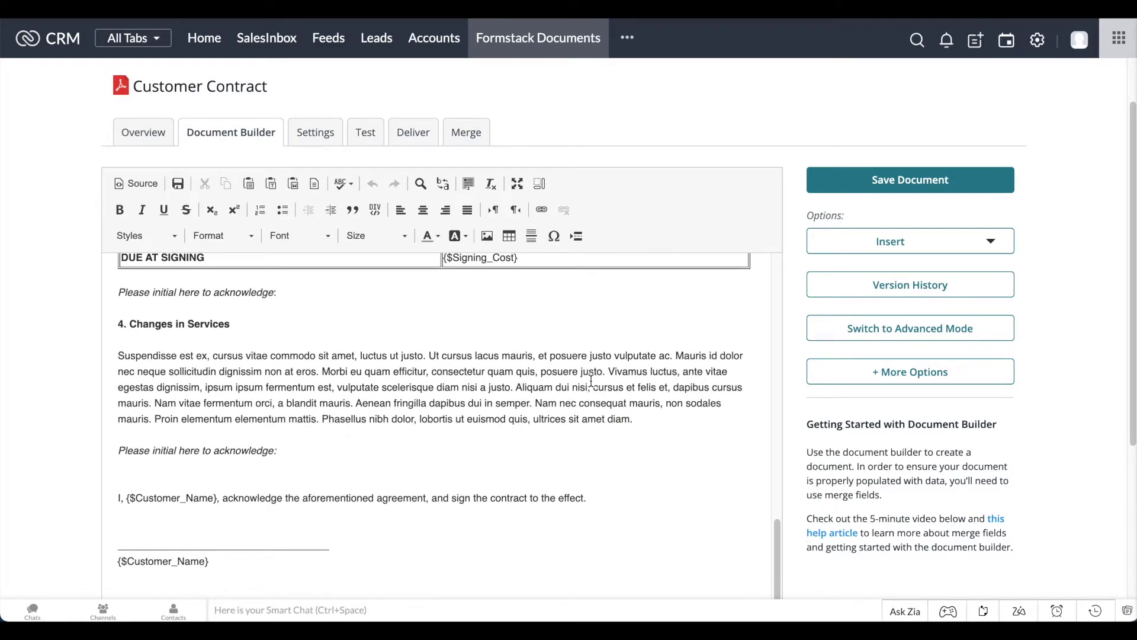
scroll(591, 380, down, 2)
click(146, 439)
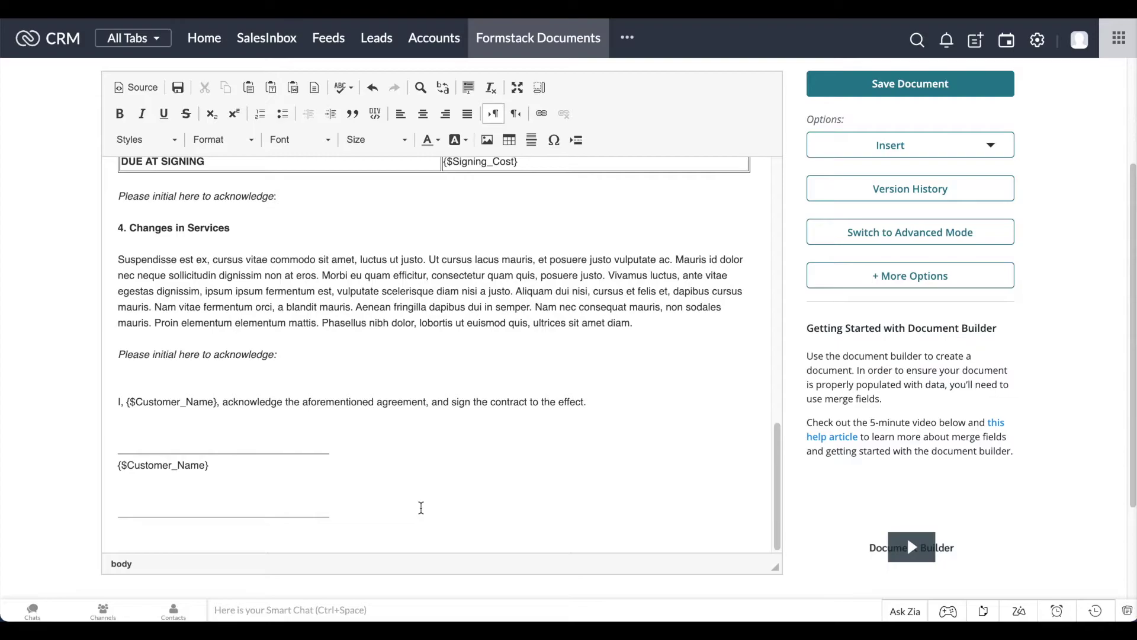
click(882, 148)
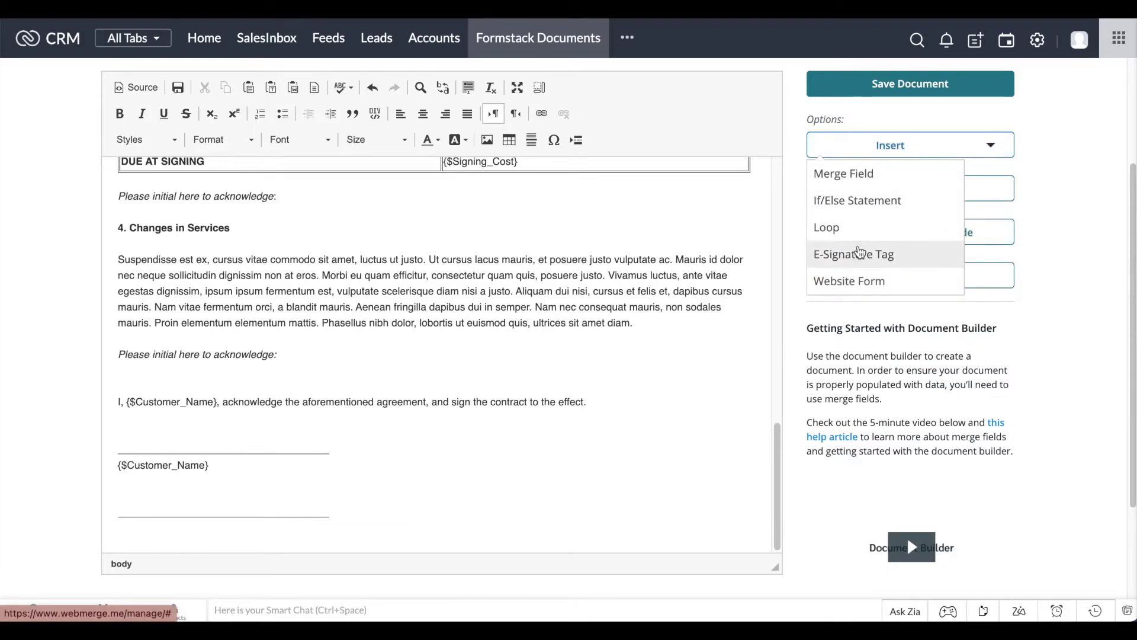
click(860, 255)
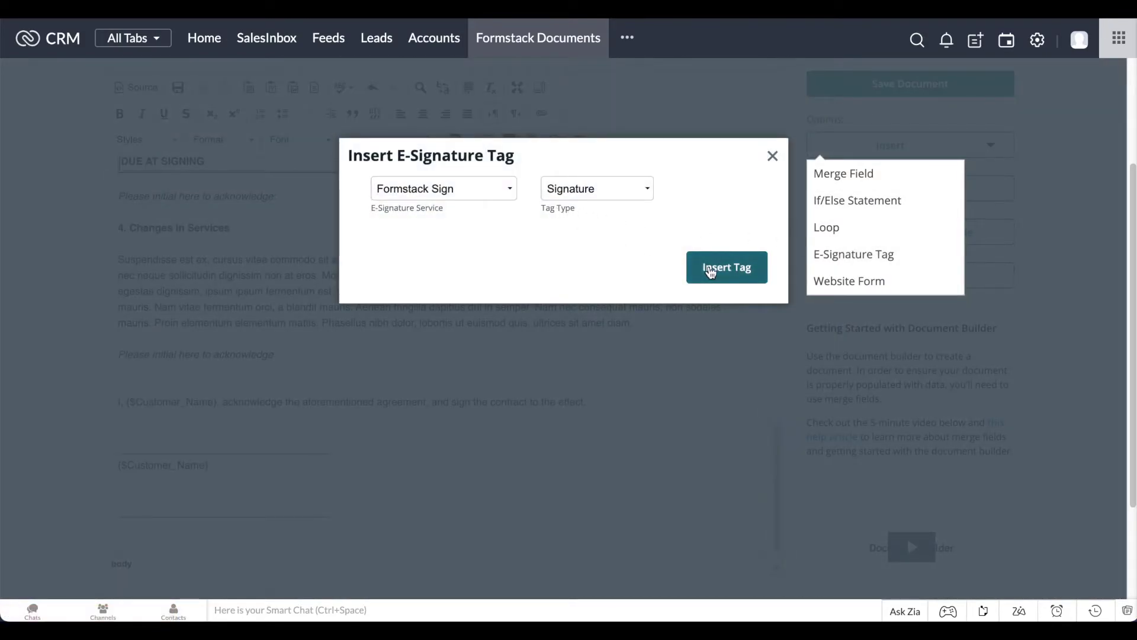
click(718, 268)
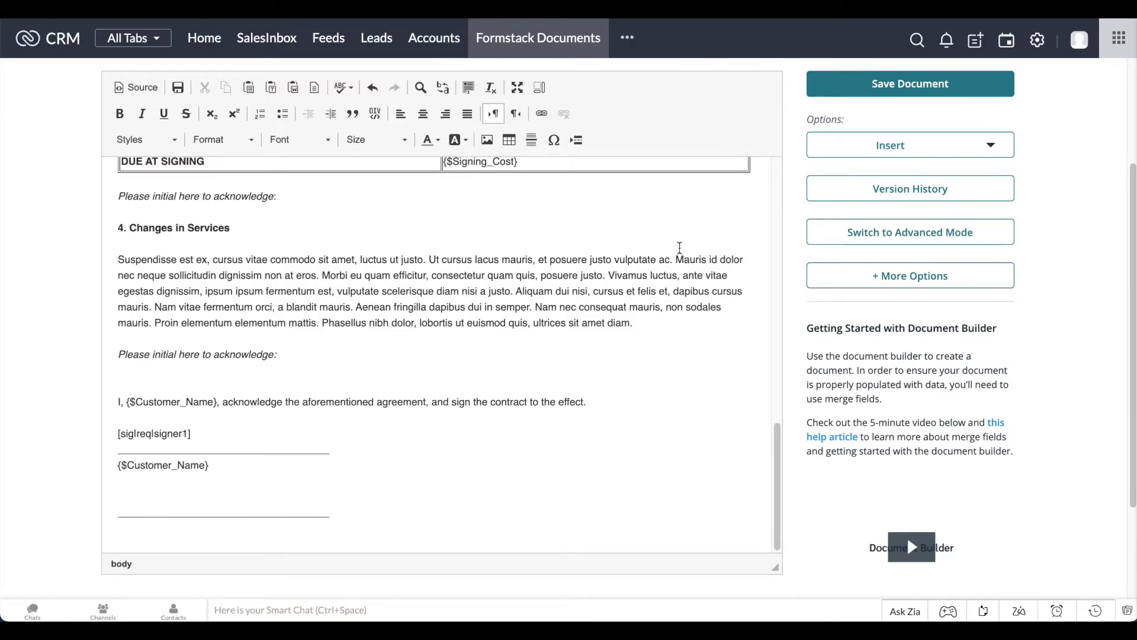
- Insert a Formstack Sign date tag for signer1 into the contract
click(839, 153)
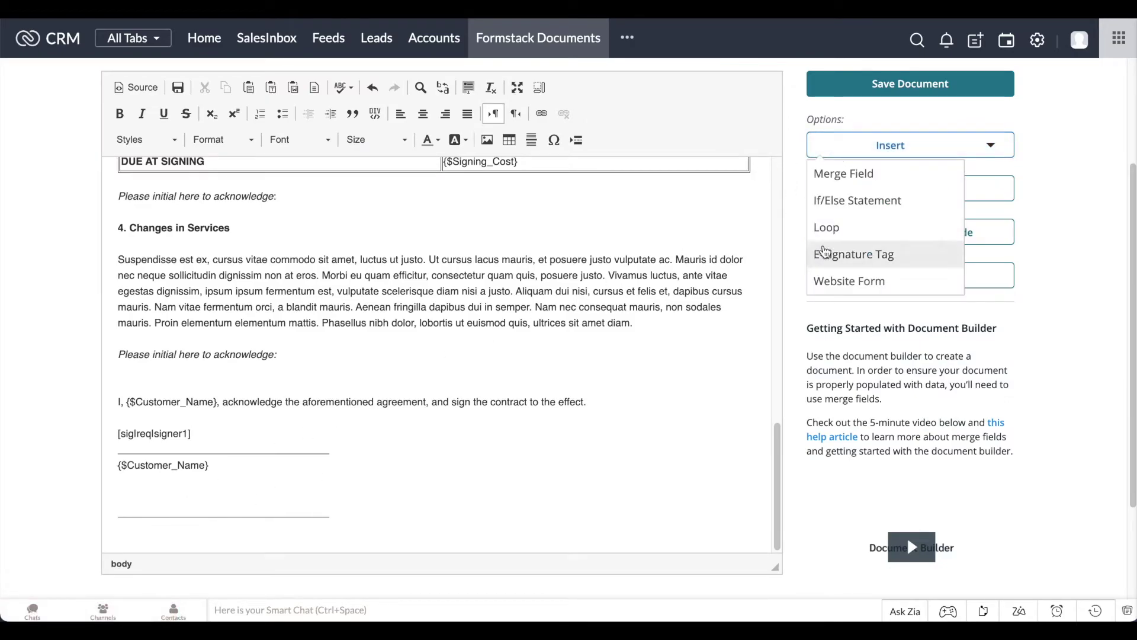
click(825, 253)
click(633, 188)
click(609, 227)
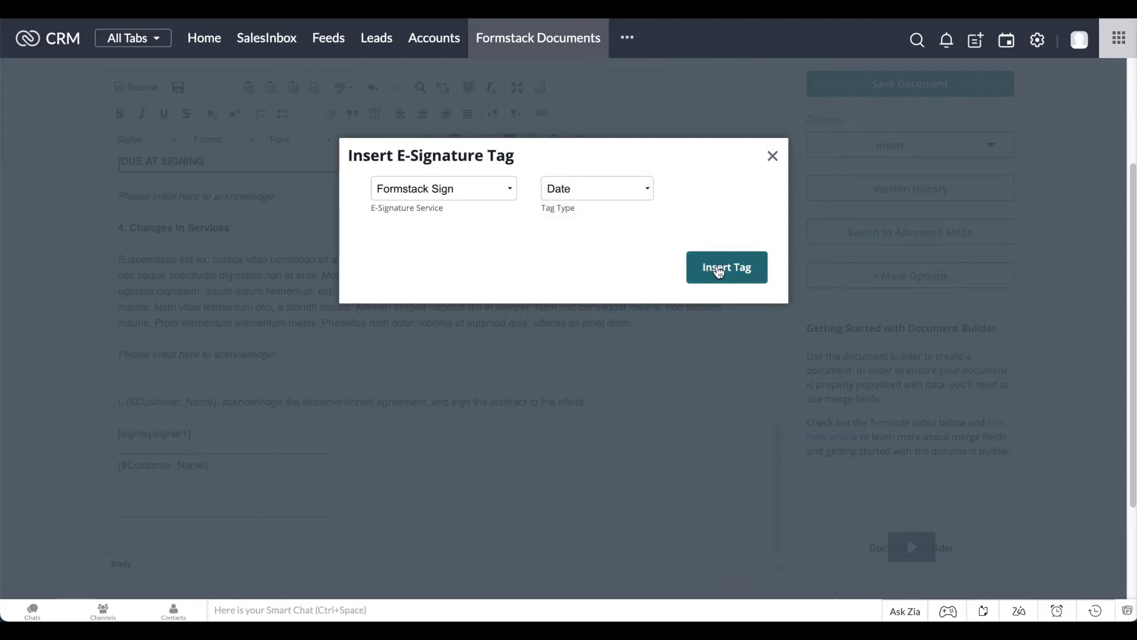
click(717, 267)
- Make the signature and date tags white text and save the document
click(429, 140)
click(531, 252)
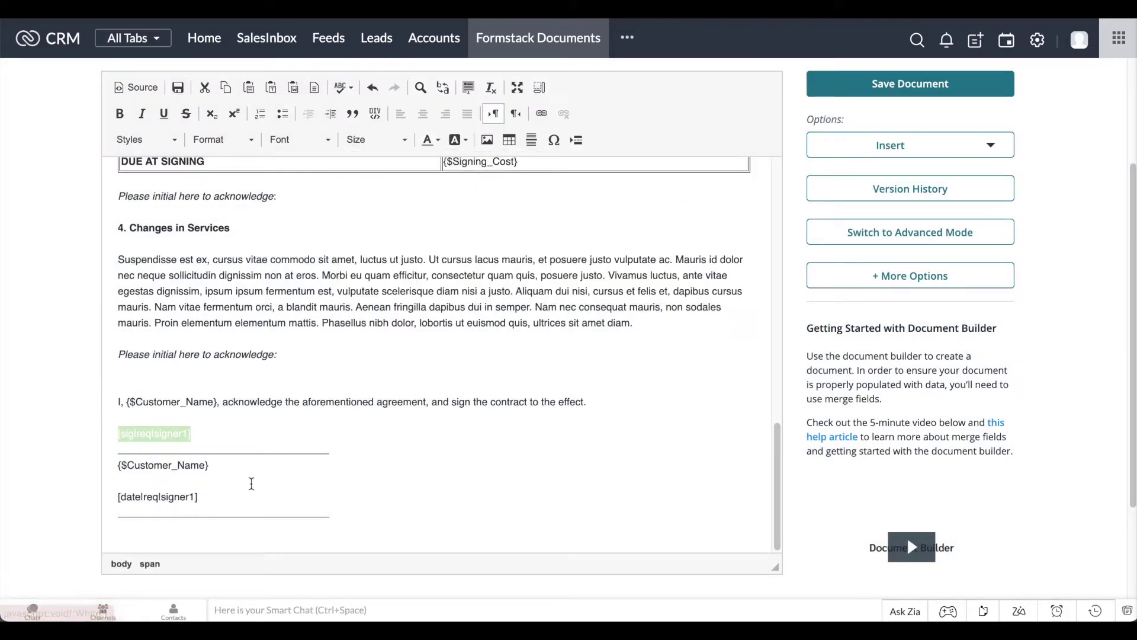
drag(117, 496, 198, 496)
click(429, 141)
click(531, 252)
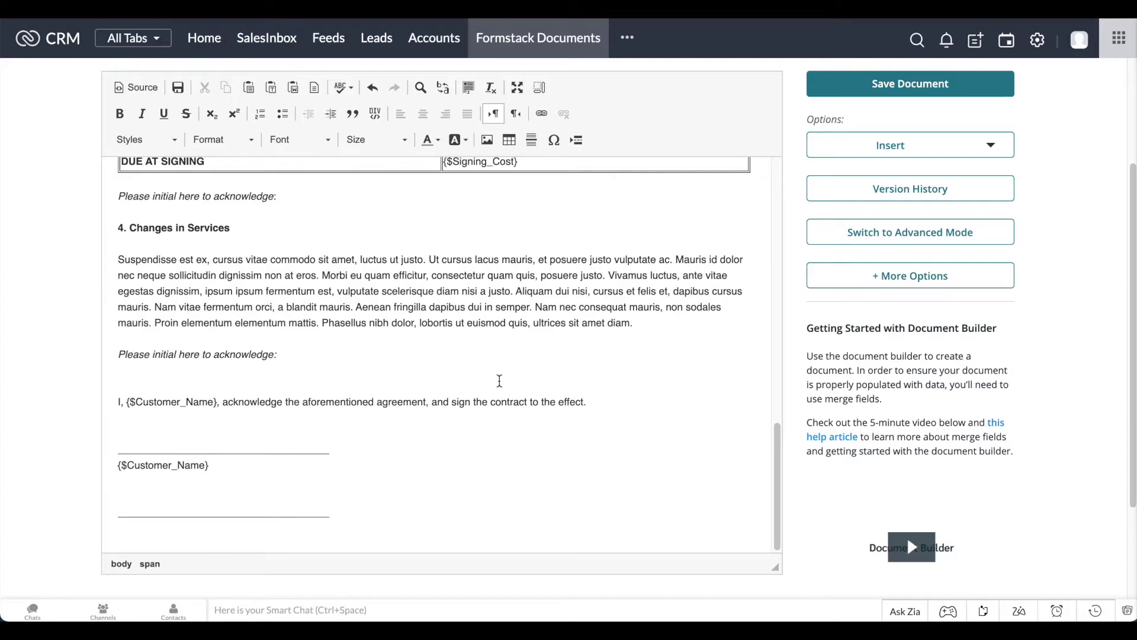
click(883, 93)
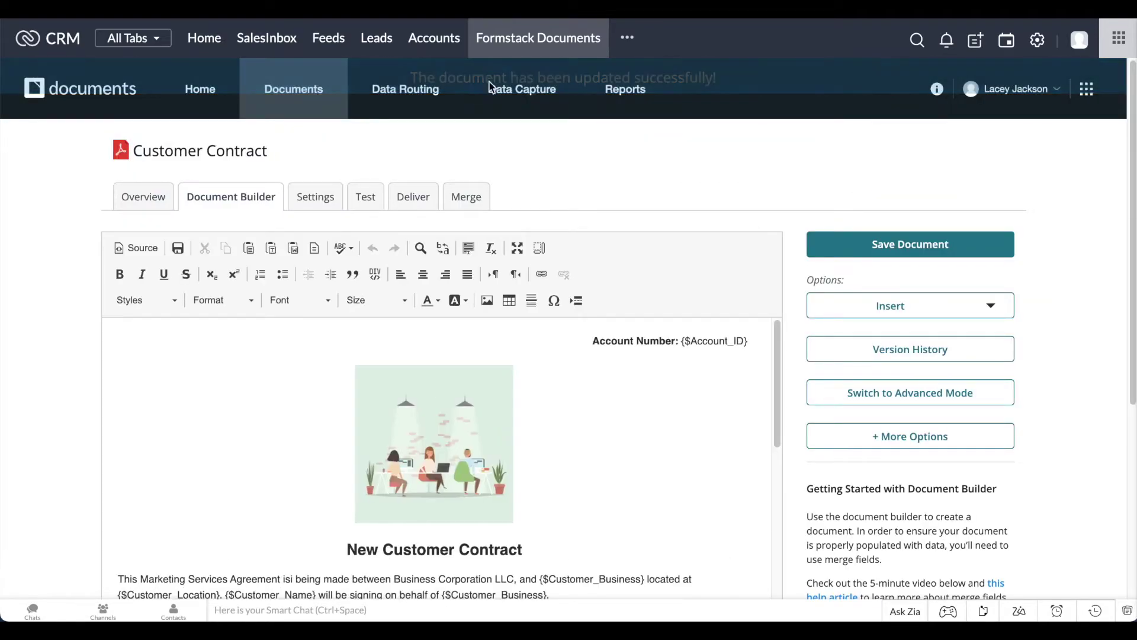
- Add a Formstack Sign delivery with subject 'Please sign and return this document by 8/21'
click(415, 197)
click(793, 245)
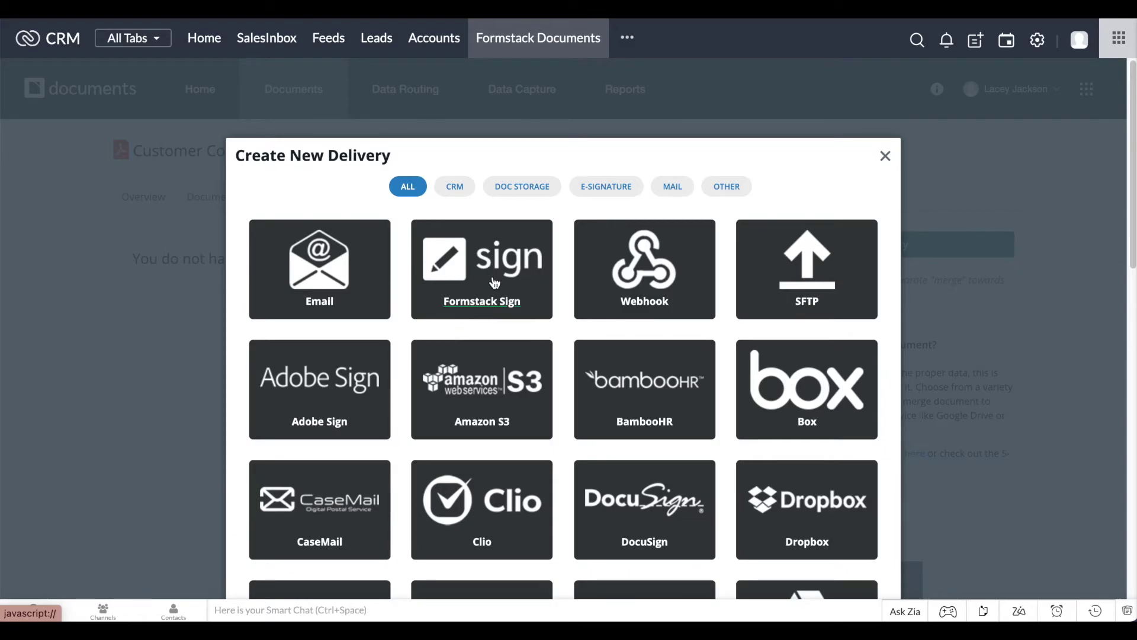
click(495, 283)
click(496, 234)
text(Please )
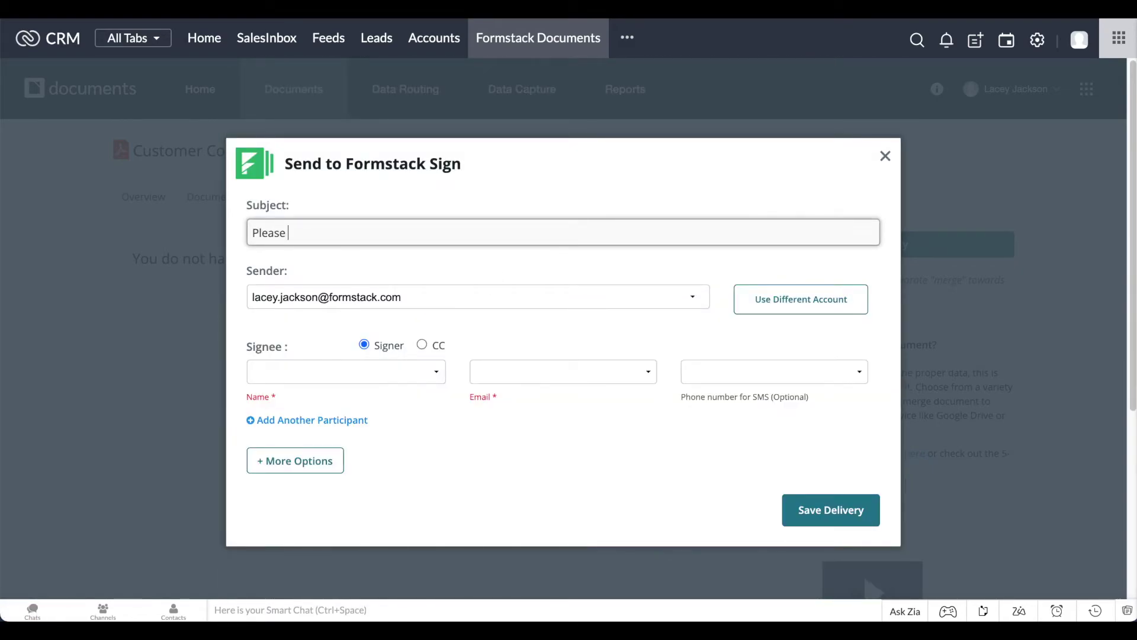
text(sign and return this document by 8/21)
- Set the signer name to Customer_Name and email to Email, then save the delivery
click(389, 370)
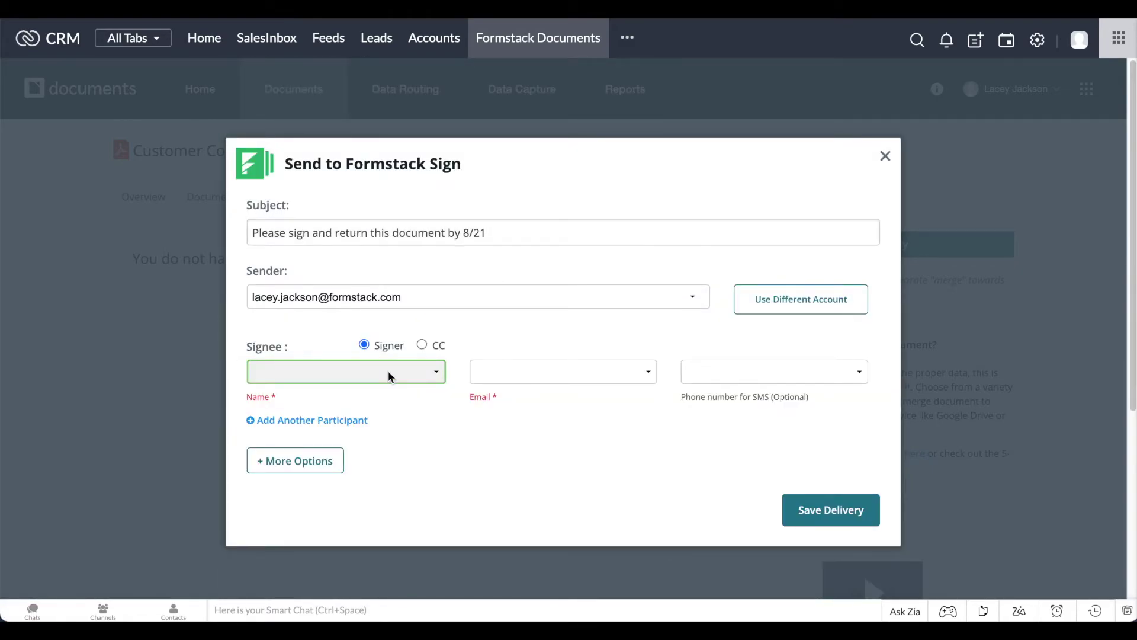
click(320, 446)
click(526, 375)
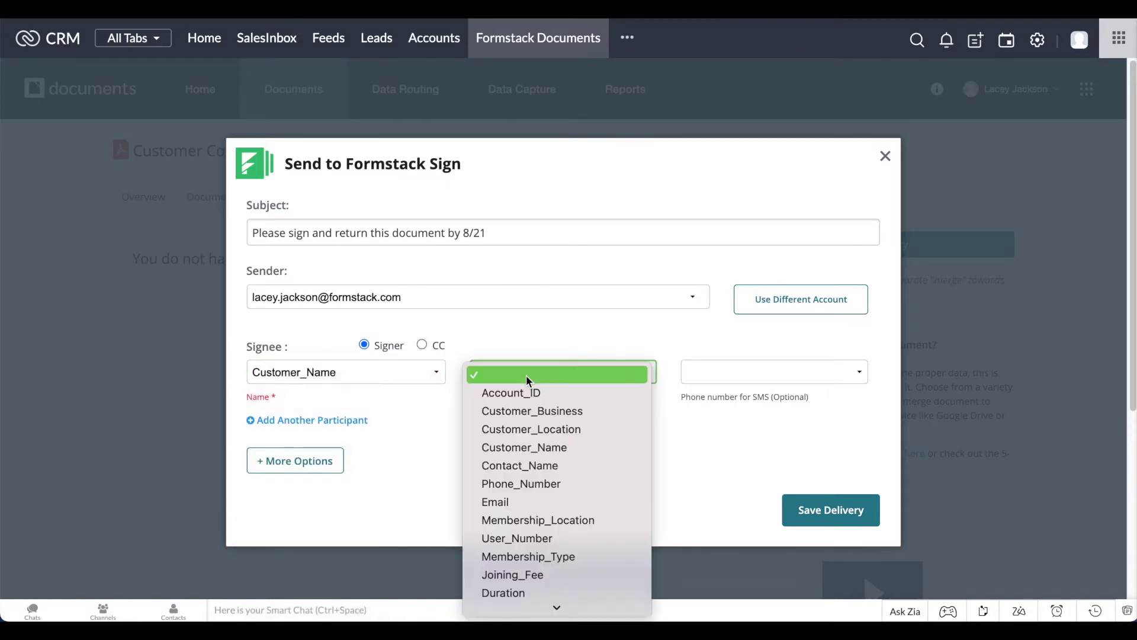
click(531, 501)
click(824, 521)
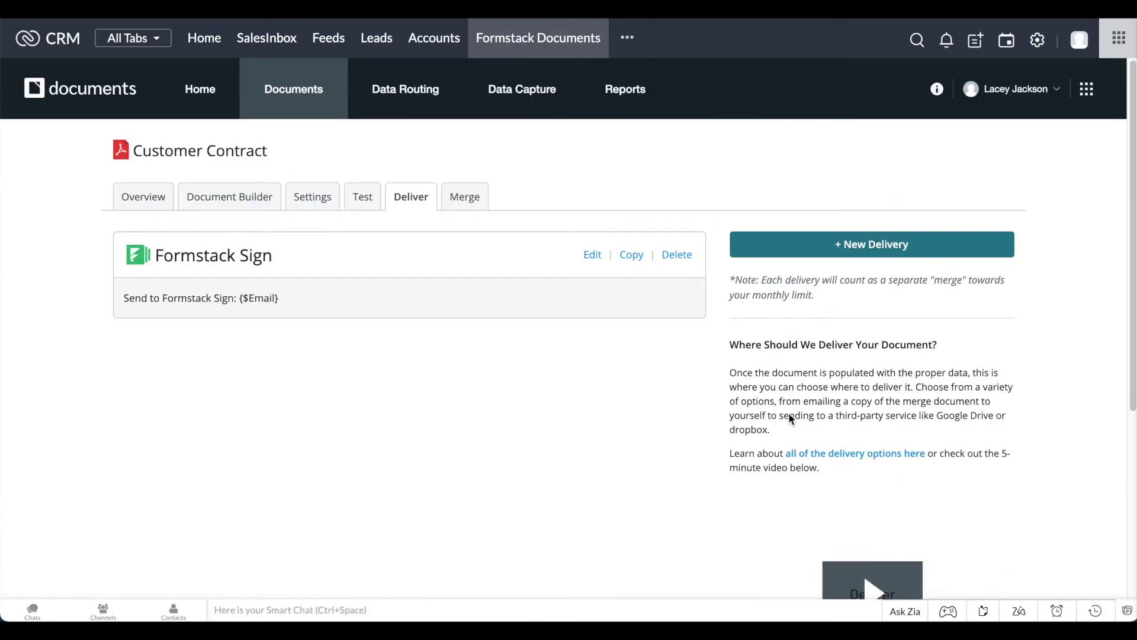
- Create a Formstack mapping 'Deals to Customer Contracts' from Potentials to the Customer Contract document
click(628, 42)
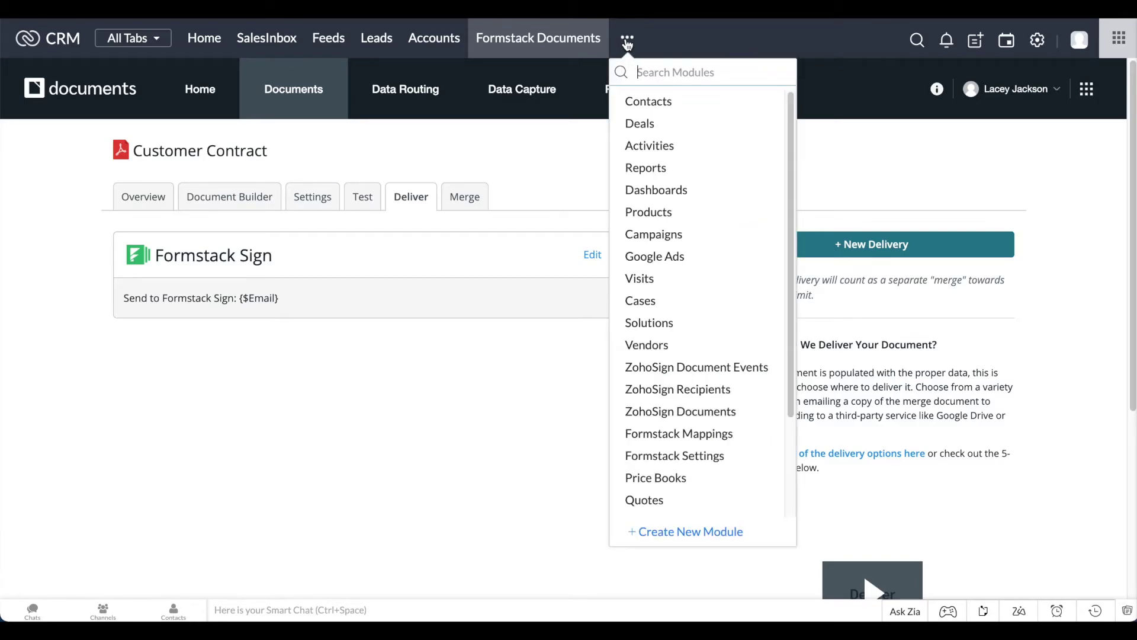
click(693, 435)
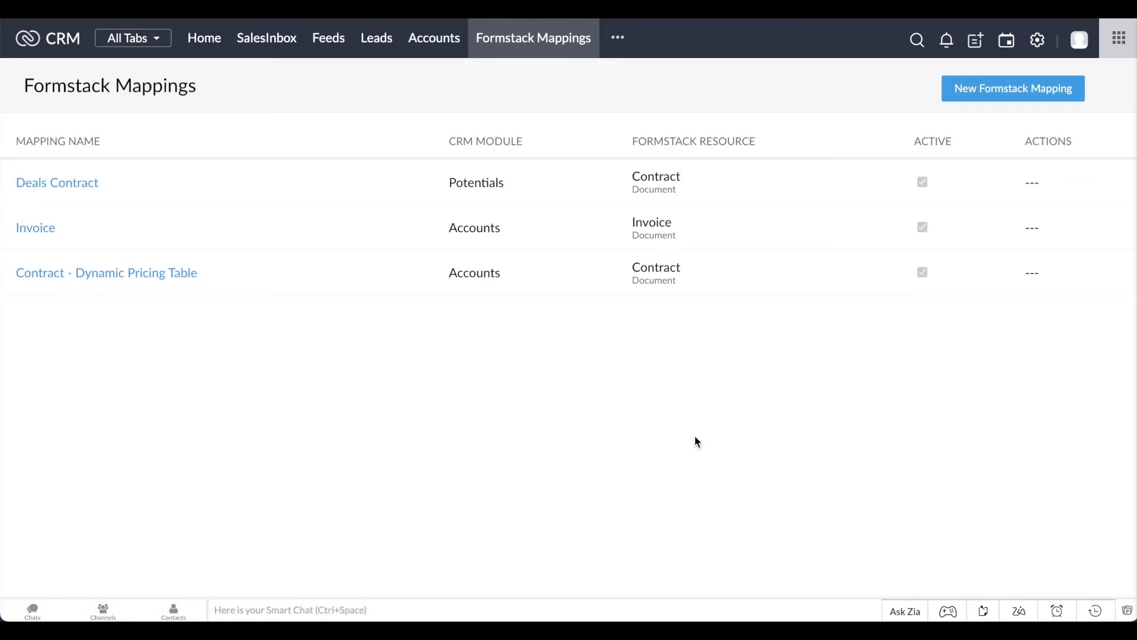
click(1031, 103)
click(256, 192)
text(Deals to Cu)
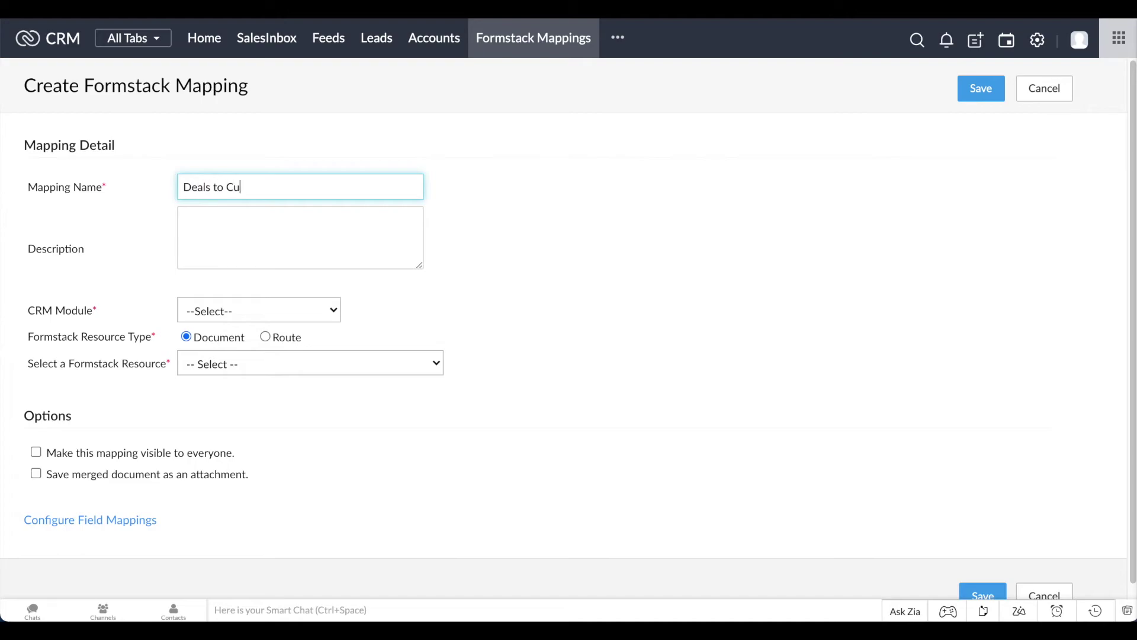
text(stomer Contracts)
click(226, 312)
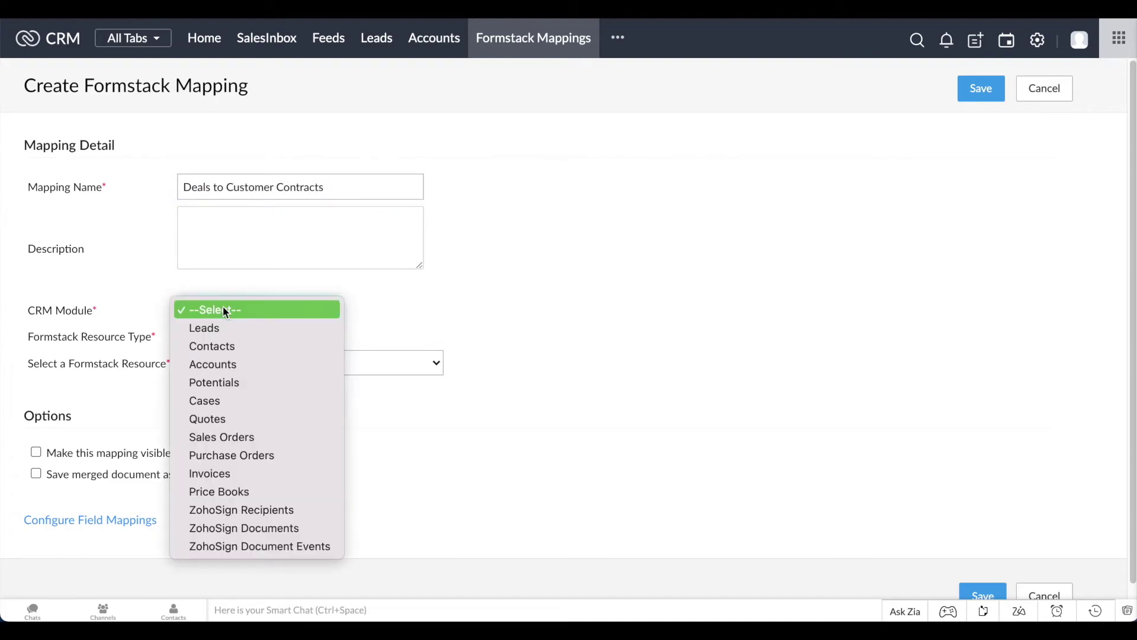
click(209, 384)
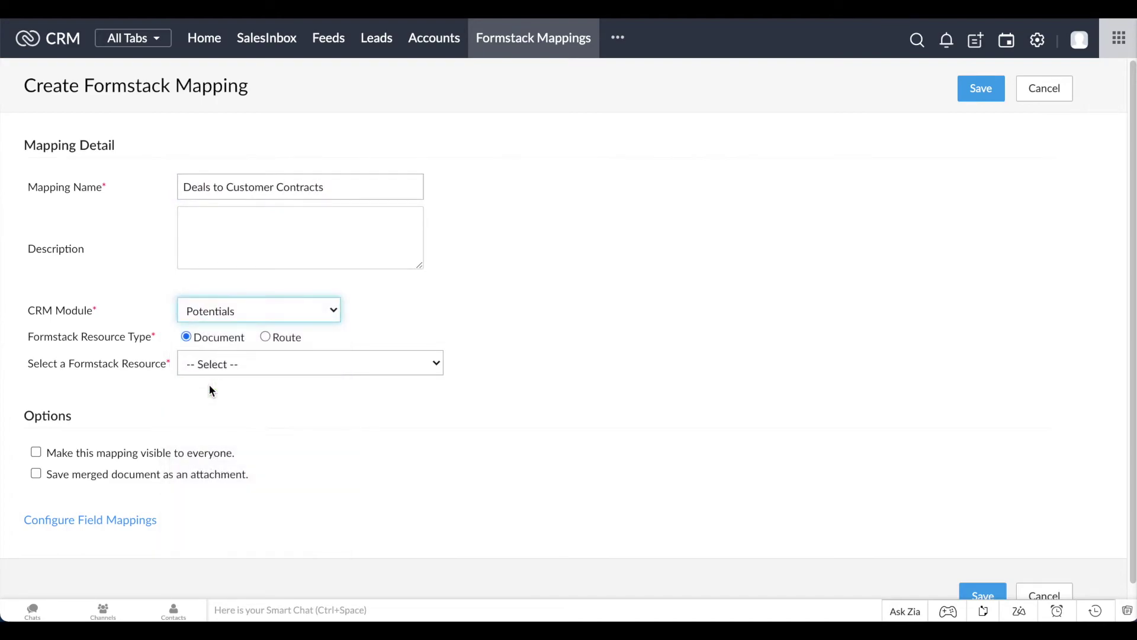
click(232, 366)
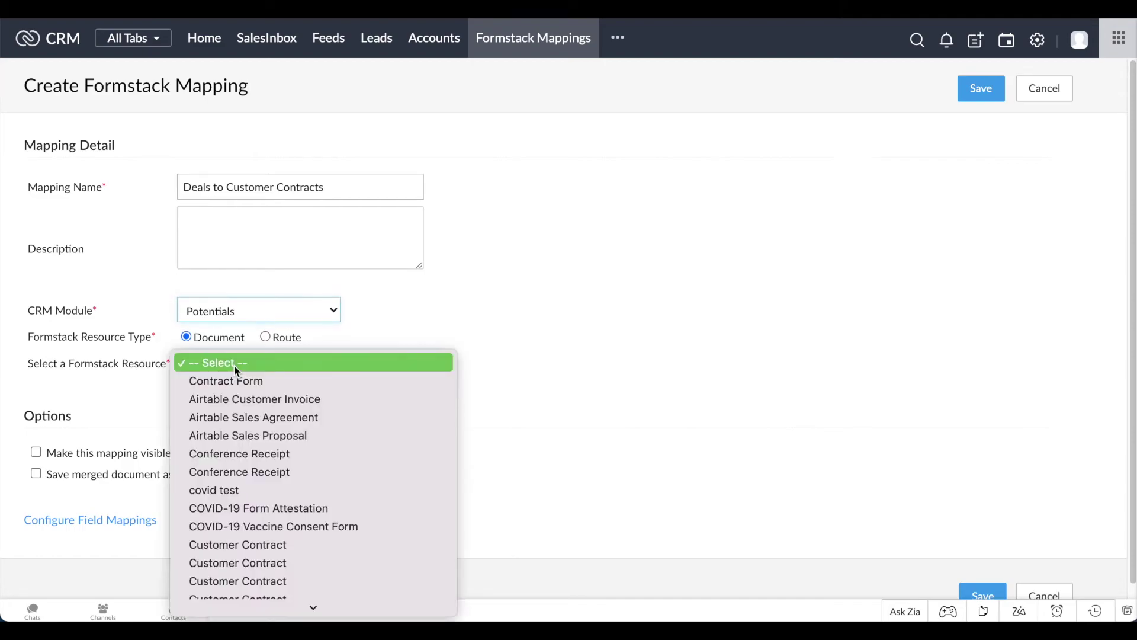
click(283, 545)
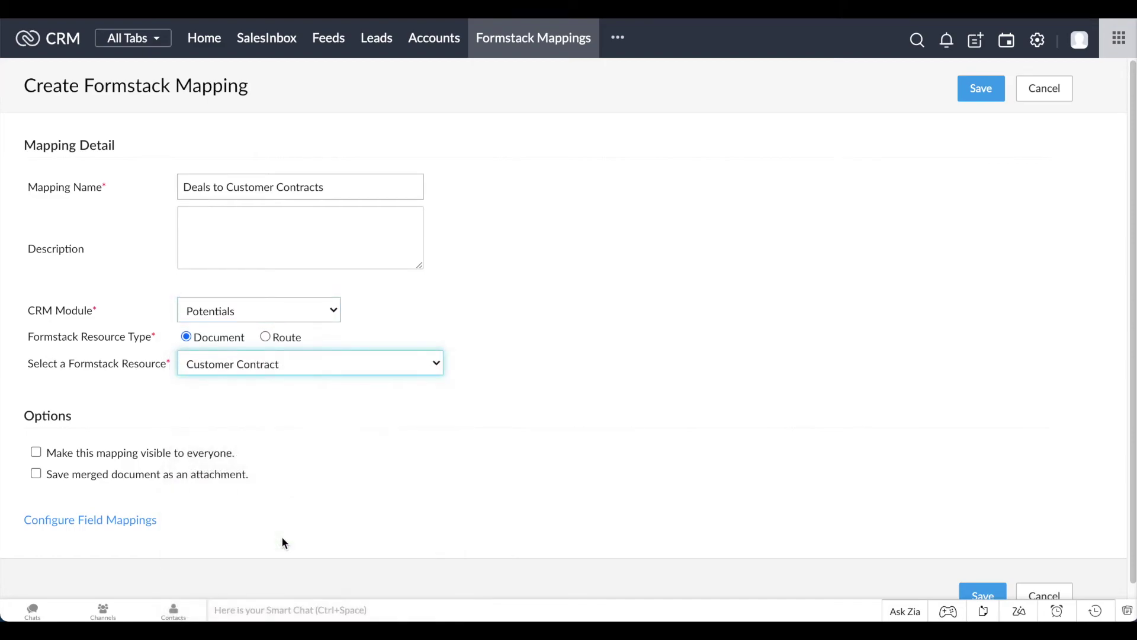
- Map Customer_Location, Customer_Name, Contact_Name and Phone_Number to CRM fields and save the mapping
scroll(373, 412, down, 3)
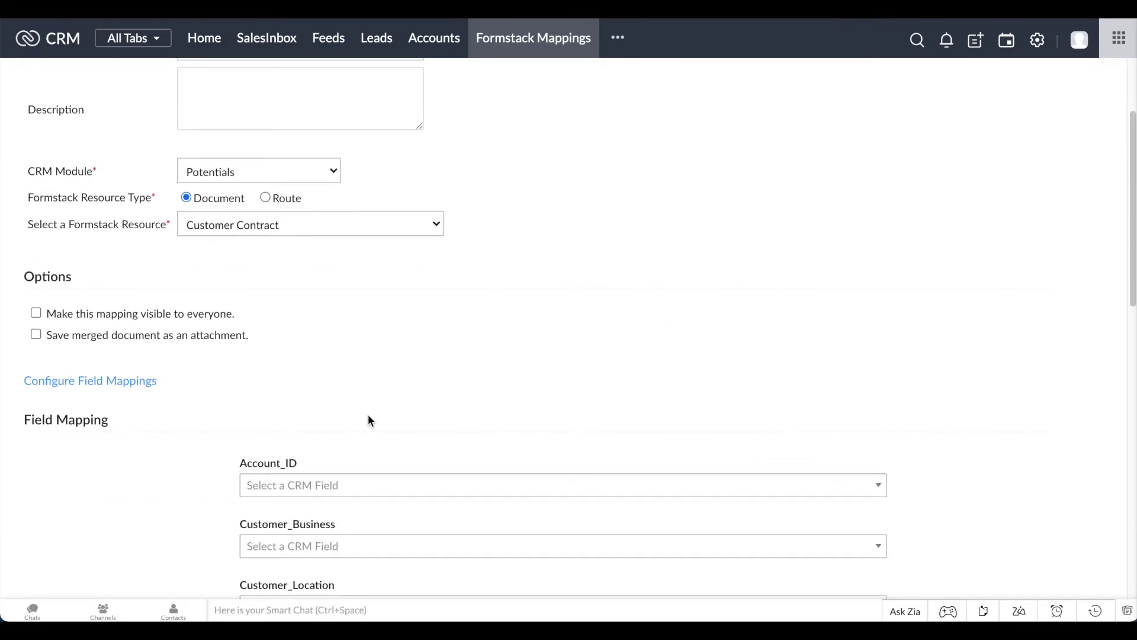
scroll(371, 419, down, 5)
click(381, 265)
text(A)
click(379, 326)
text(name)
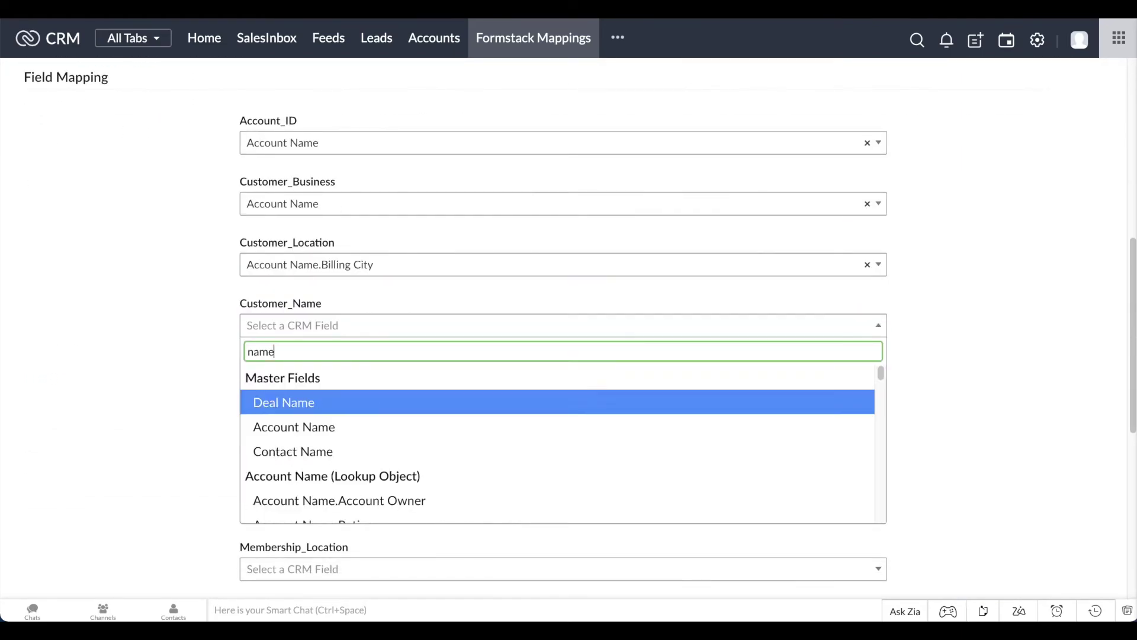
text(contact)
click(282, 386)
text(contact)
click(319, 447)
text(phone)
click(319, 474)
scroll(146, 350, up, 2)
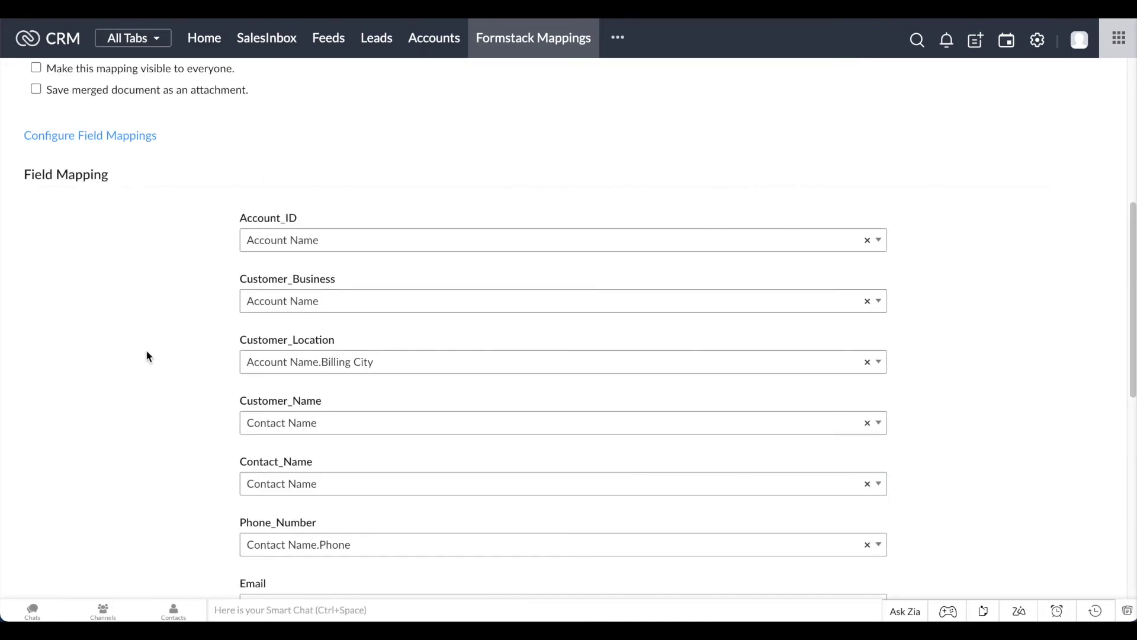
scroll(1000, 336, up, 1)
scroll(1000, 343, down, 10)
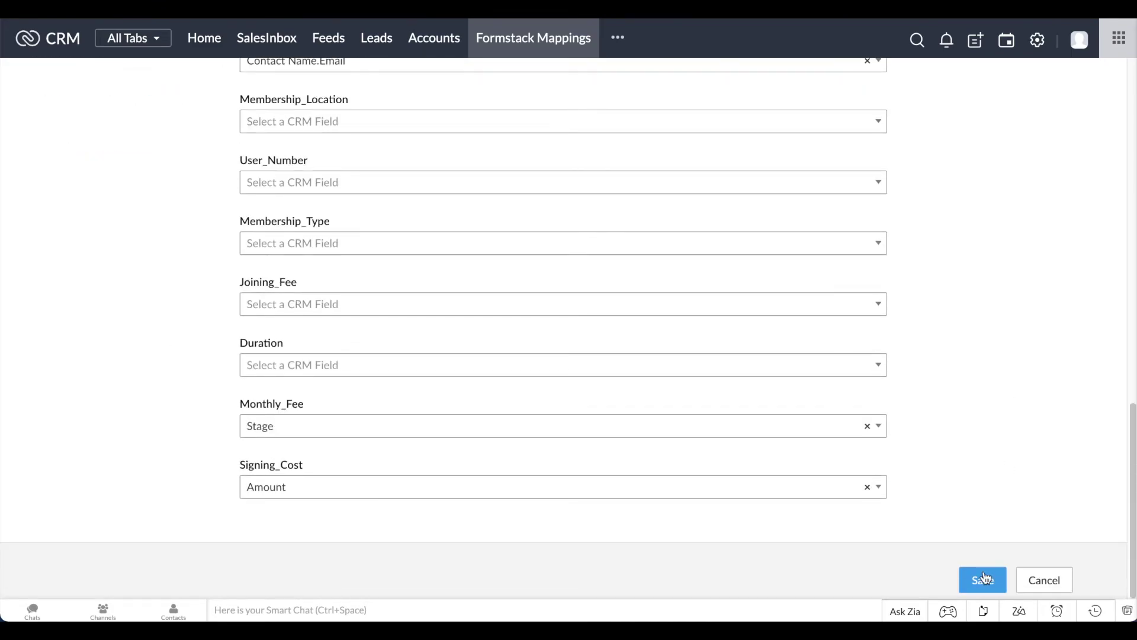
click(978, 578)
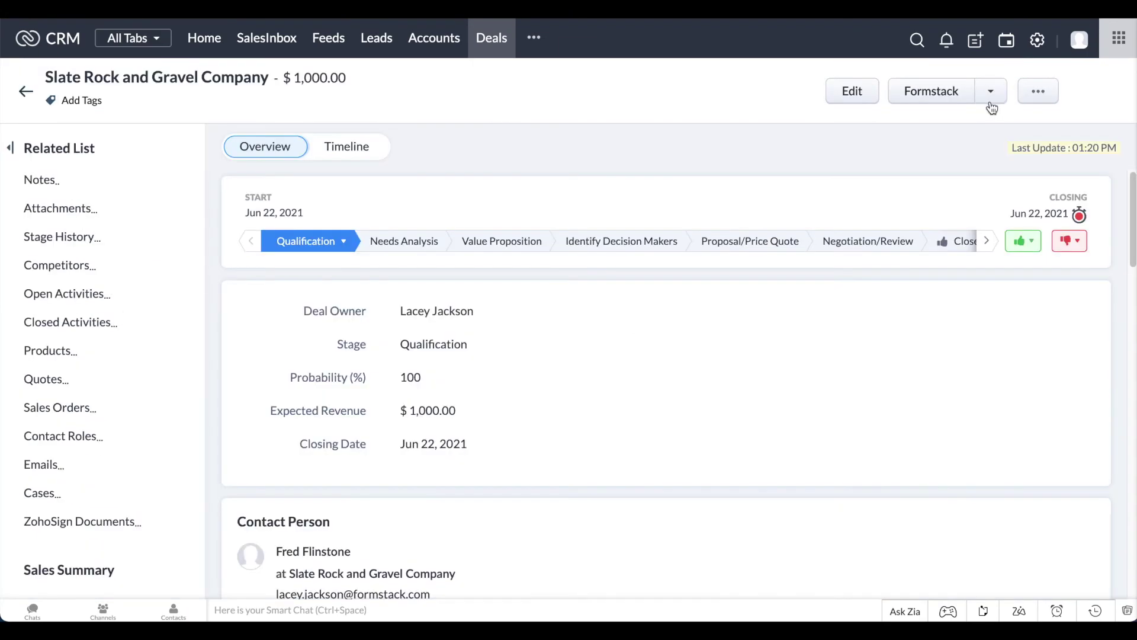
- From the deal's Formstack menu, run Merge on the Deals to Customer Contracts mapping
click(990, 102)
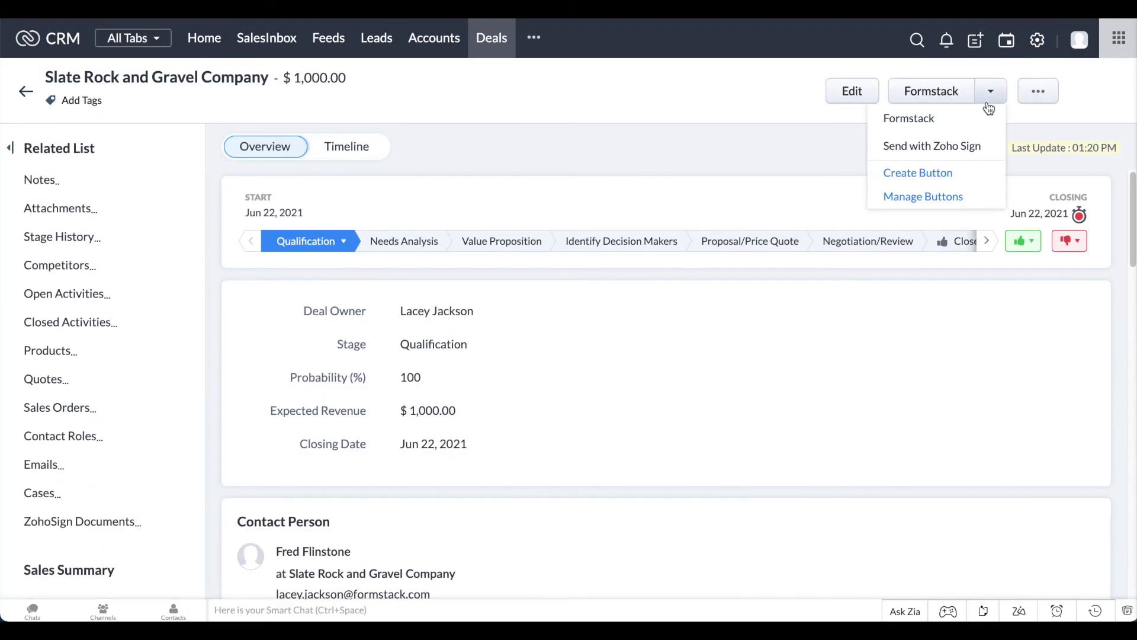
click(953, 120)
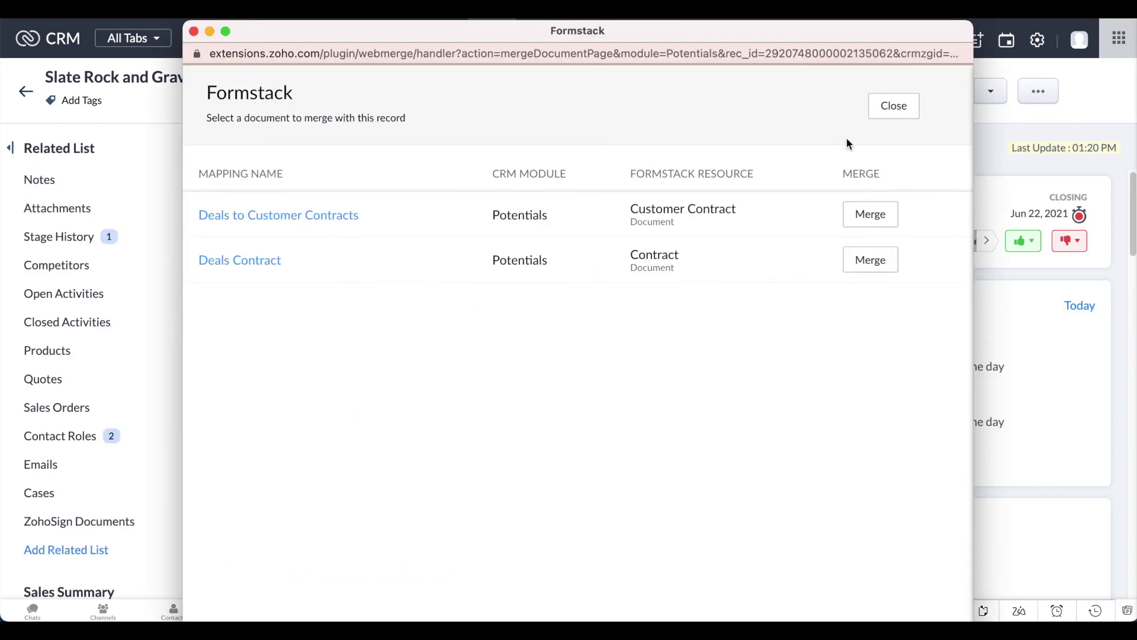
click(870, 217)
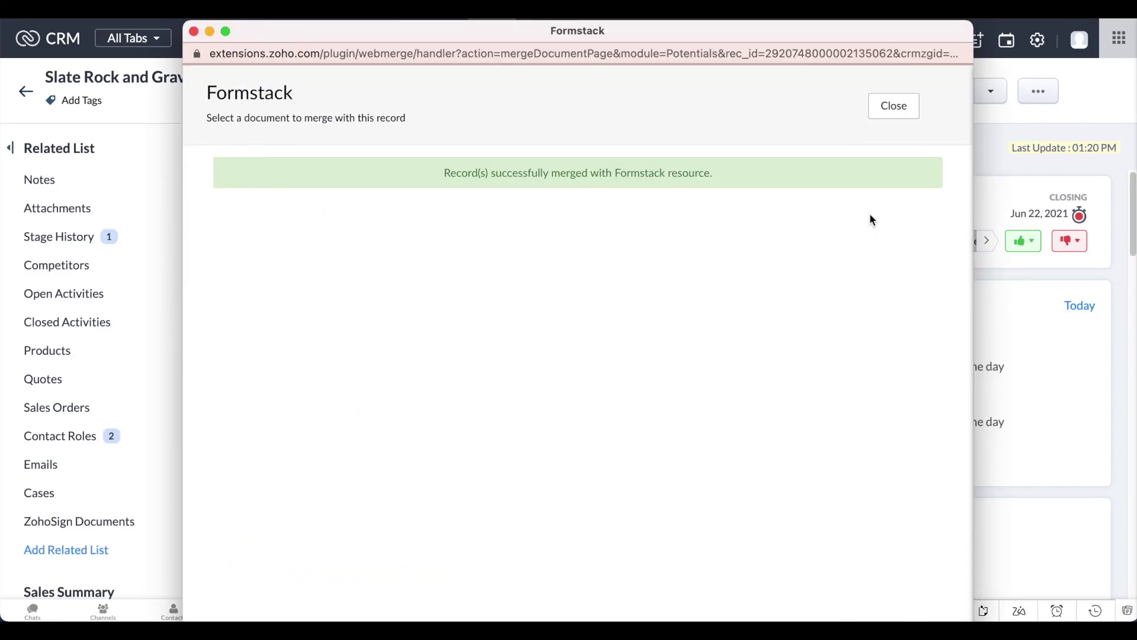